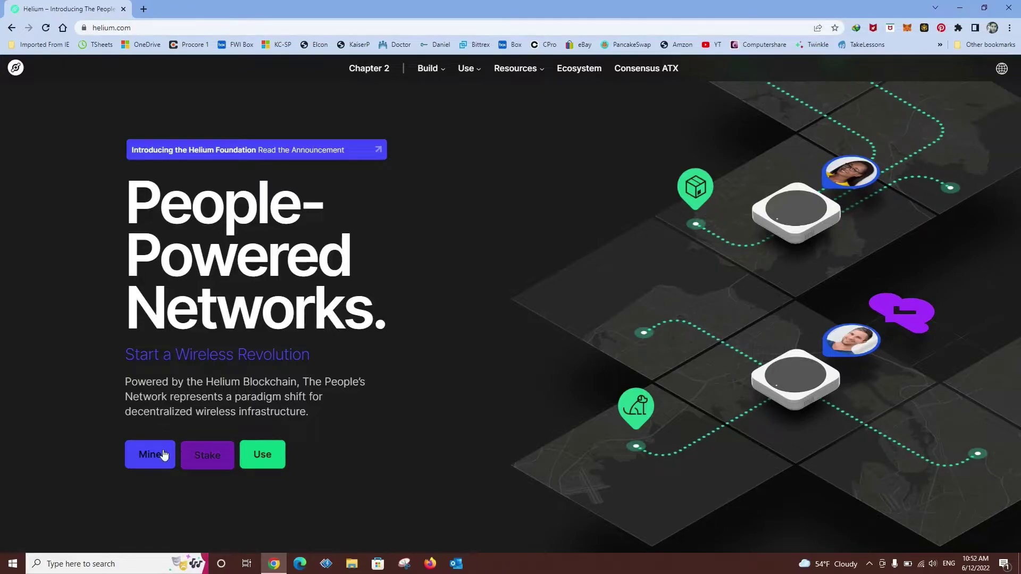
# Step: Go to Helium's mining page and open the network map in Helium Explorer
pyautogui.click(151, 463)
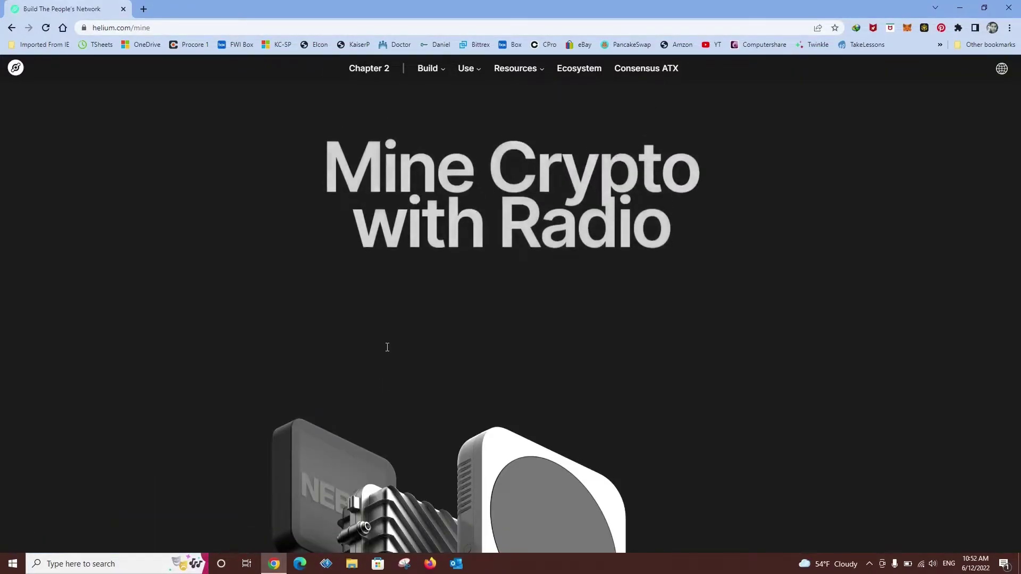
pyautogui.scroll(-3, 417, 260)
pyautogui.scroll(-15, 417, 261)
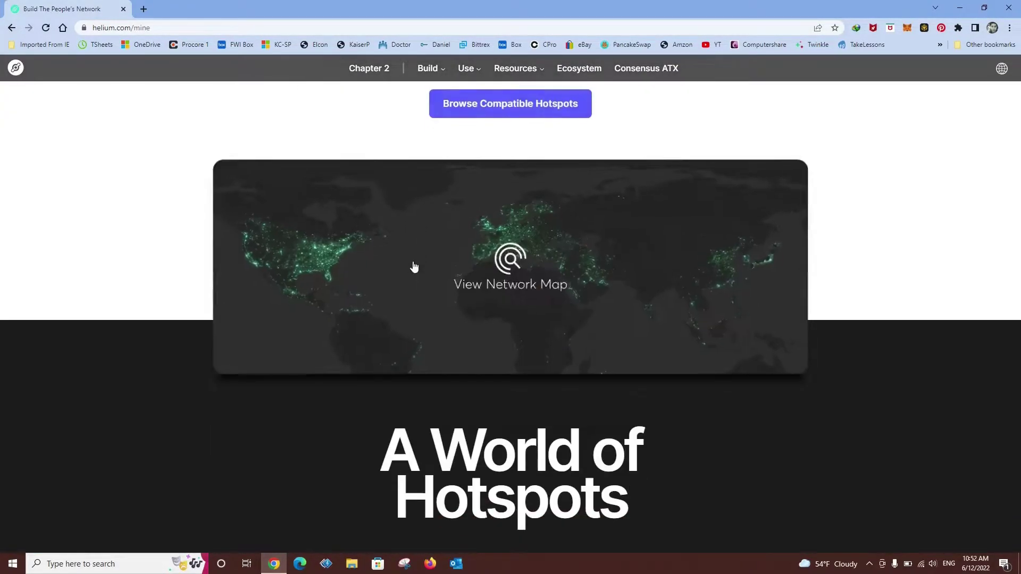
pyautogui.click(353, 230)
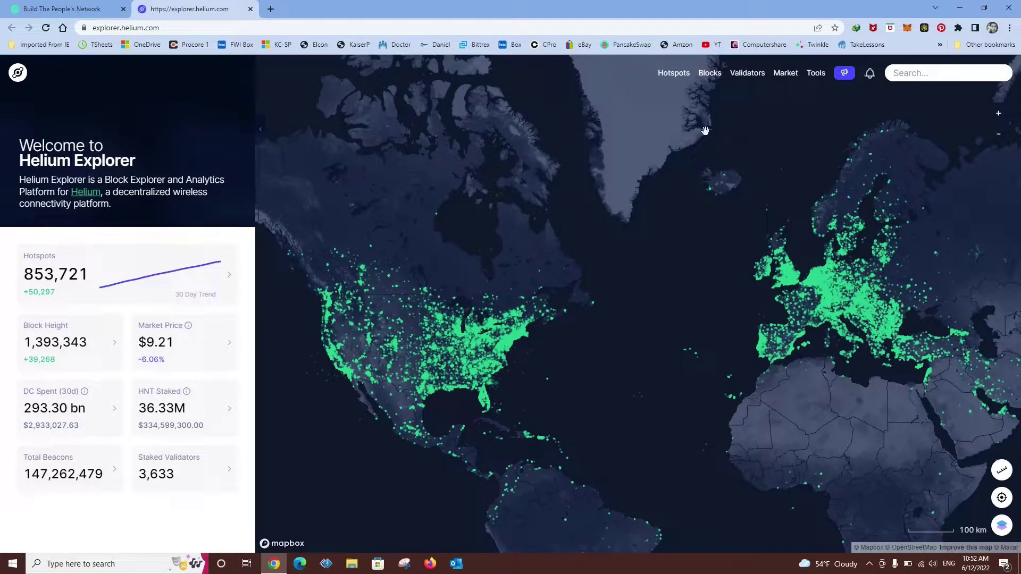
# Step: Open the DeWi Rewards Report from the community tools and sign in to Metabase with a Google account
pyautogui.click(815, 74)
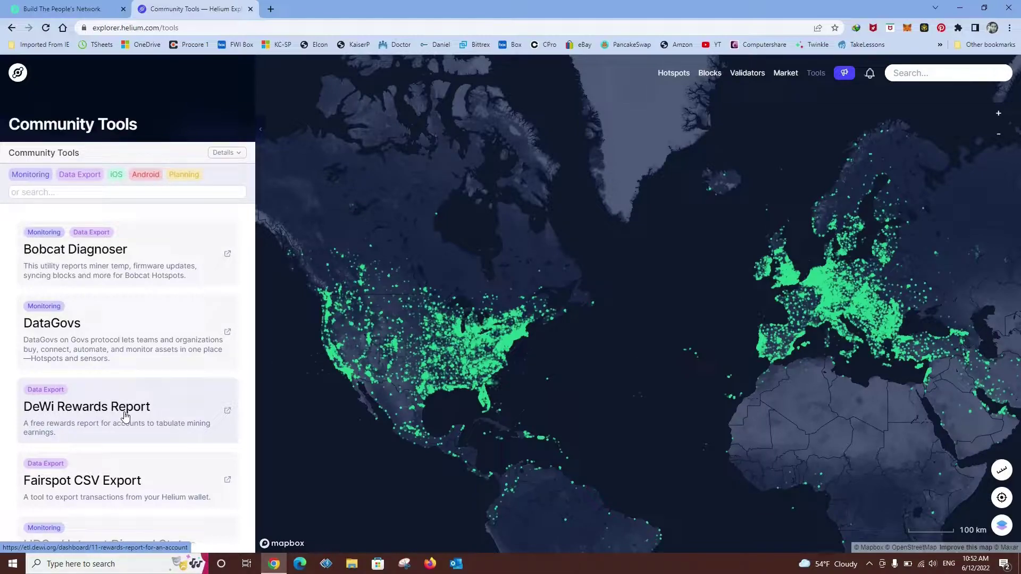
pyautogui.click(154, 407)
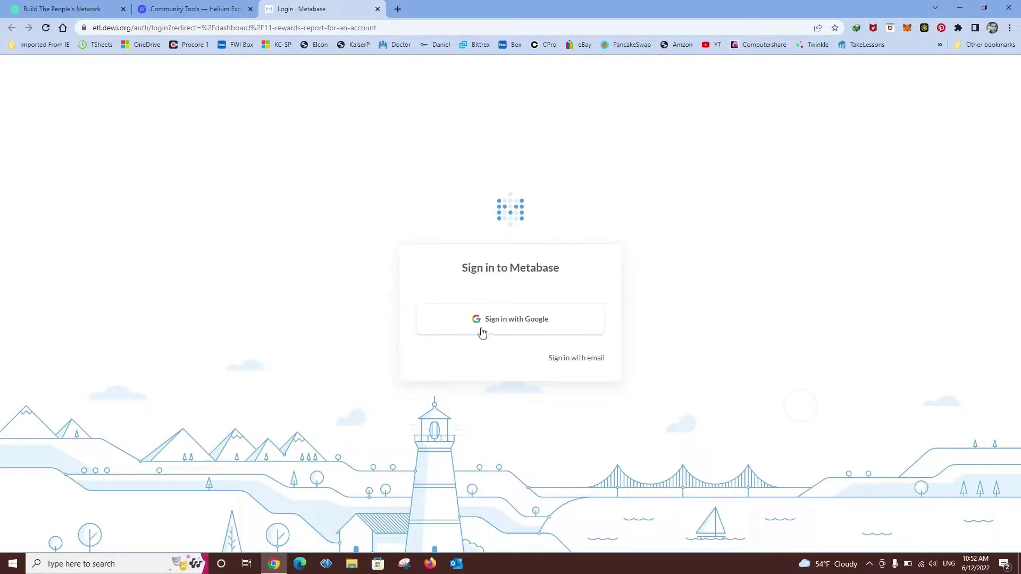
pyautogui.click(513, 325)
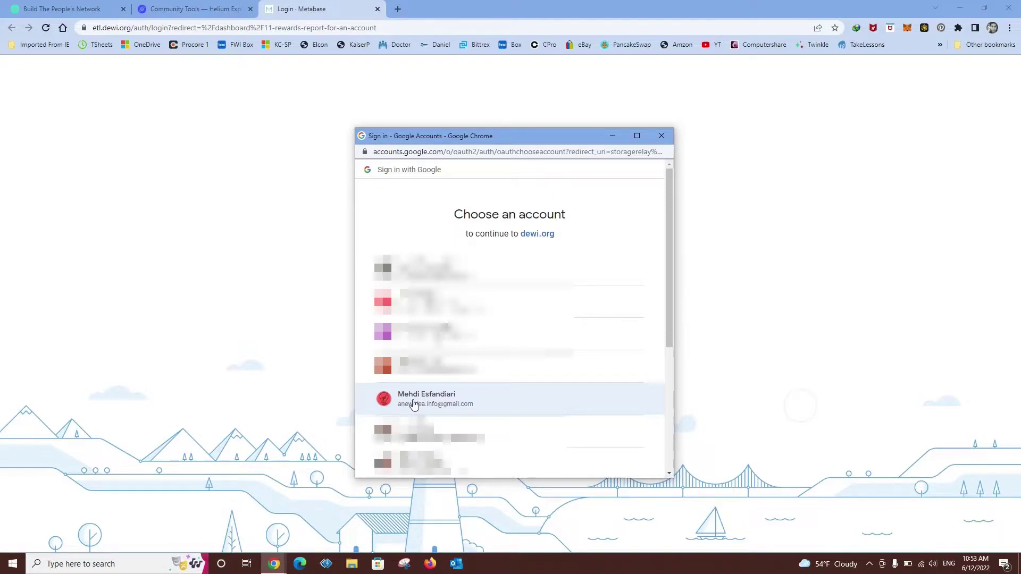
pyautogui.click(414, 407)
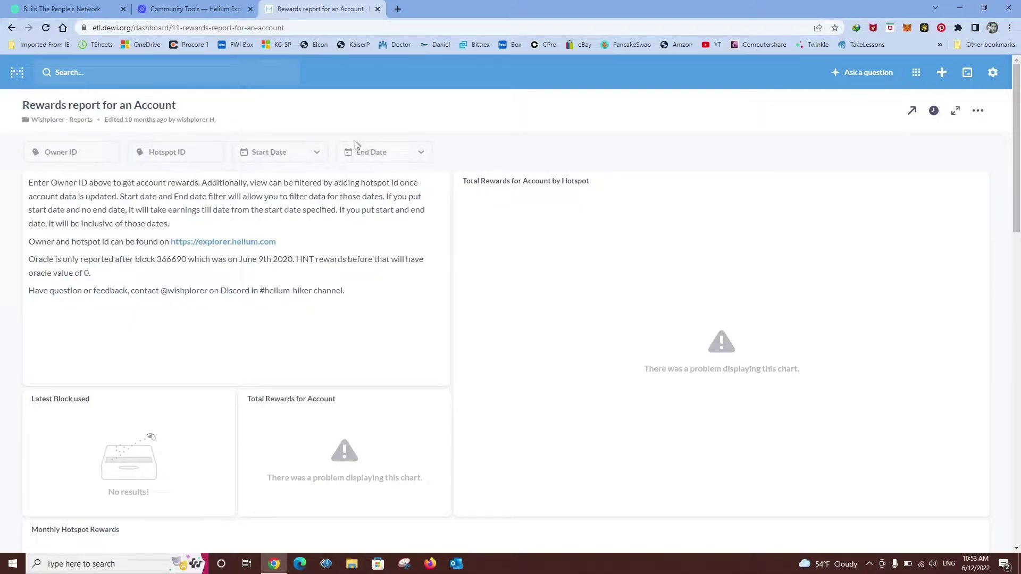
# Step: In Helium Explorer, select a three-hotspot hex in Federal Way, WA, and open the Stale Hazelnut Dalmatian hotspot
pyautogui.click(171, 10)
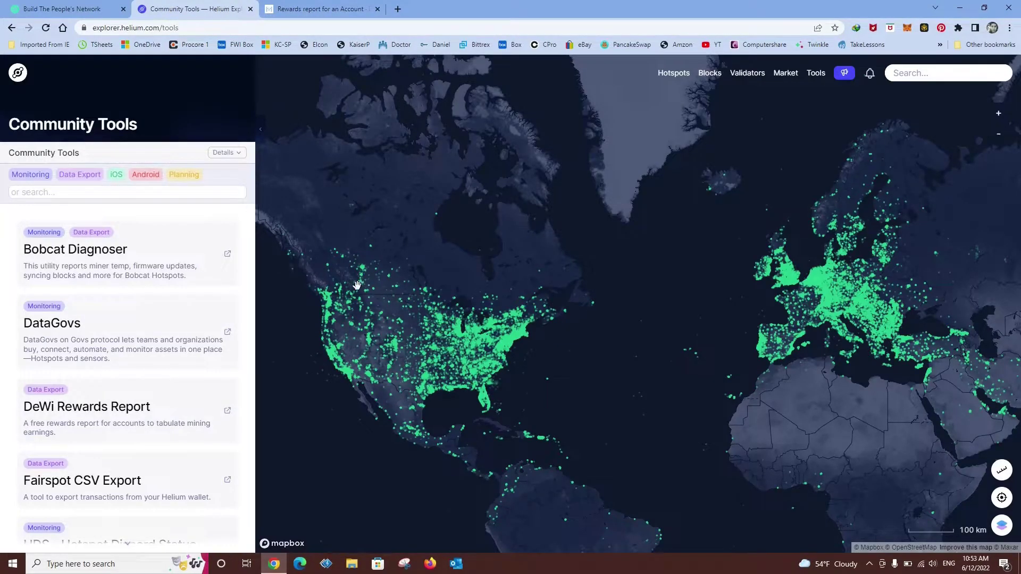
pyautogui.scroll(10, 303, 319)
pyautogui.moveTo(298, 312); pyautogui.dragTo(588, 325)
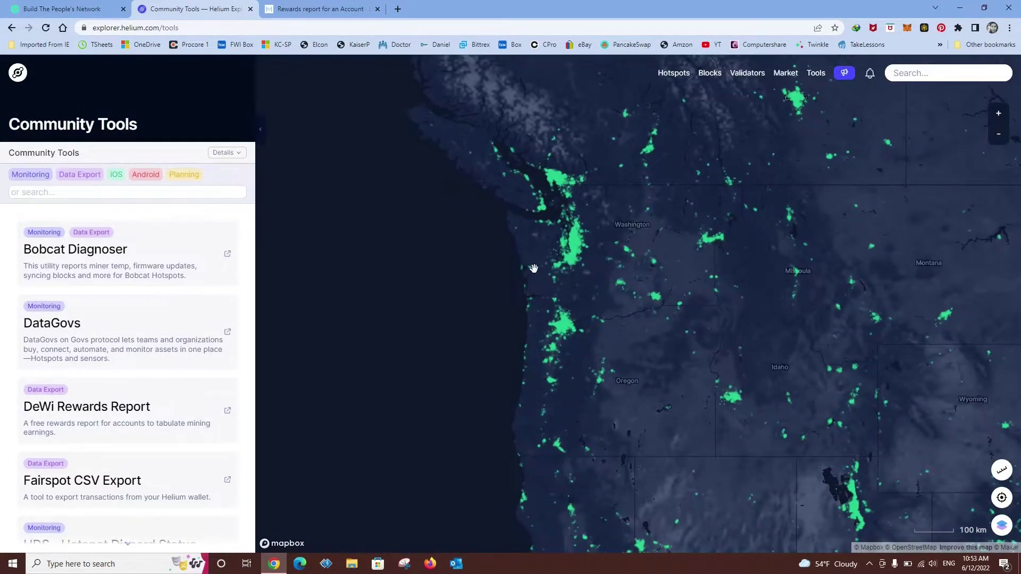
pyautogui.scroll(3, 574, 330)
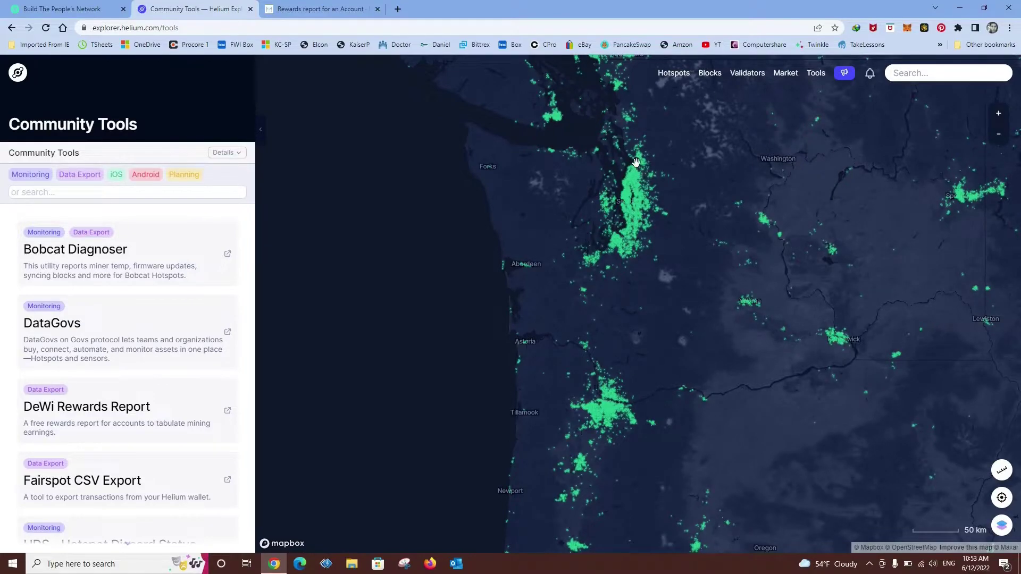
pyautogui.scroll(5, 617, 240)
pyautogui.scroll(8, 561, 211)
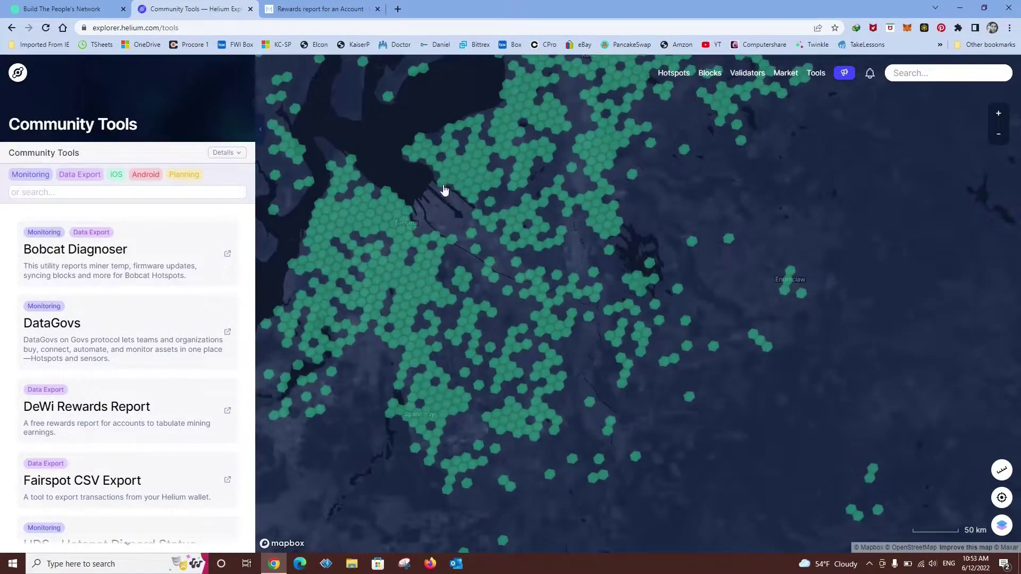
pyautogui.scroll(5, 481, 208)
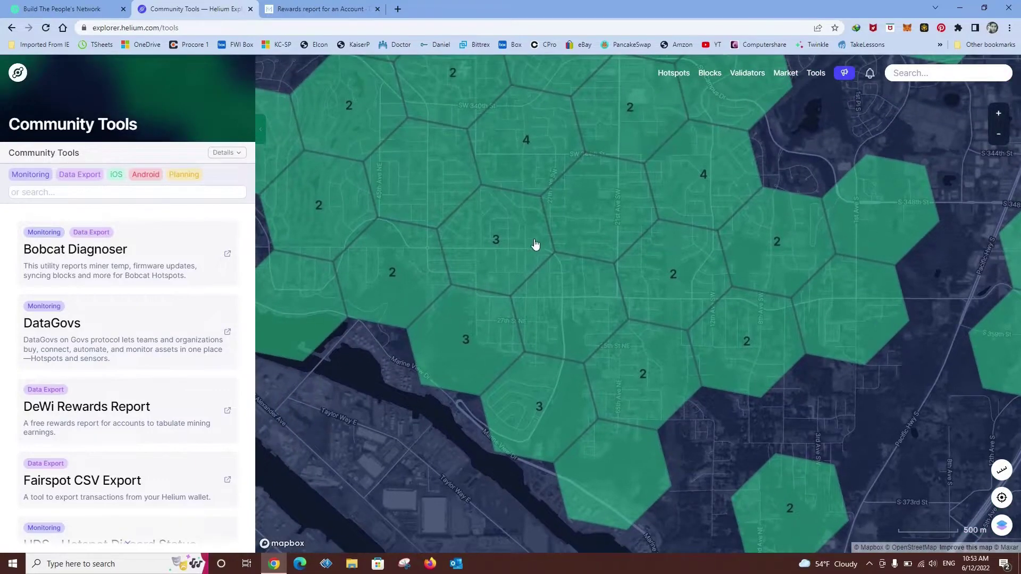
pyautogui.click(535, 244)
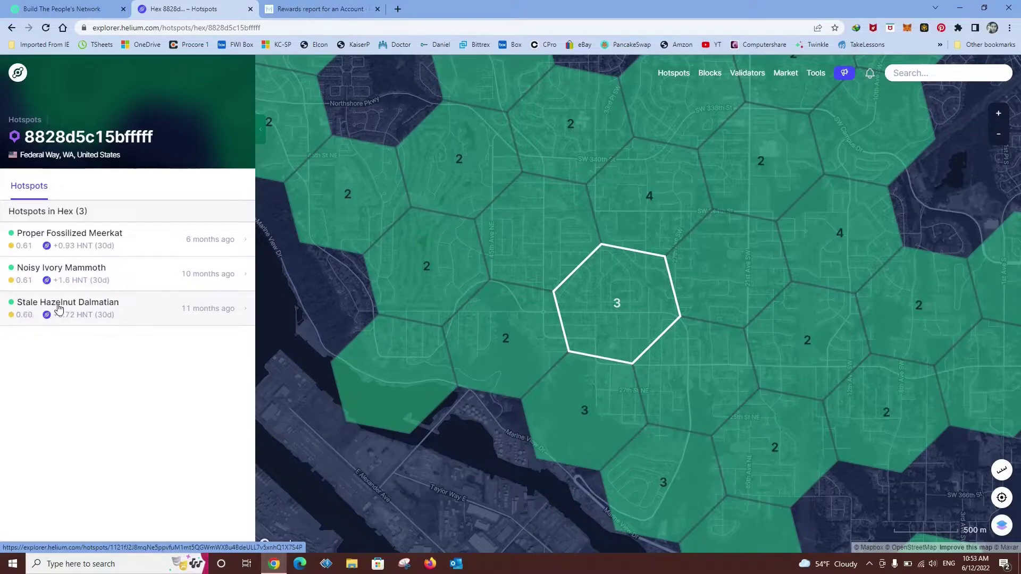
pyautogui.click(128, 313)
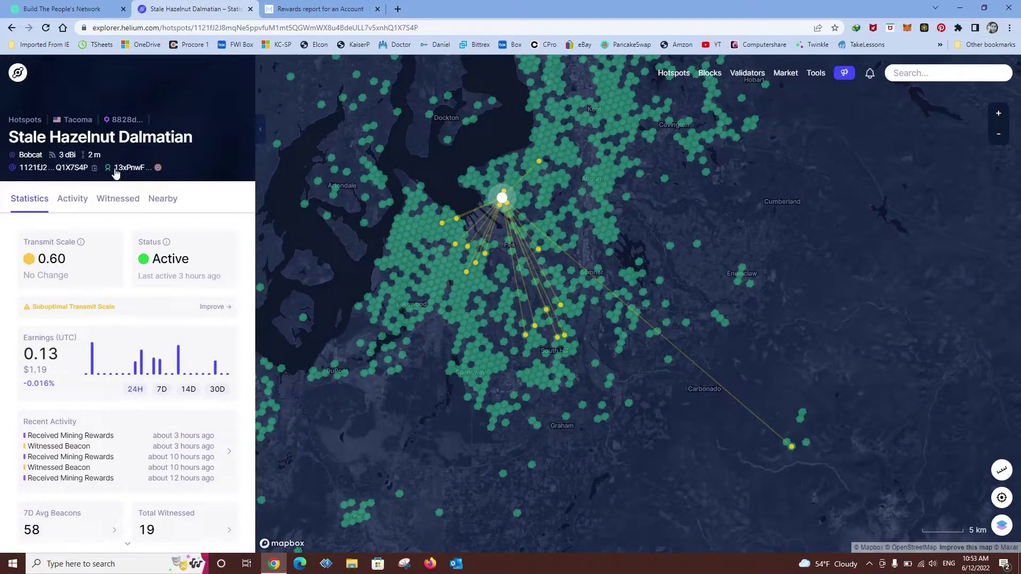
# Step: Open the account that owns the Stale Hazelnut Dalmatian hotspot and list the account's hotspots
pyautogui.click(306, 8)
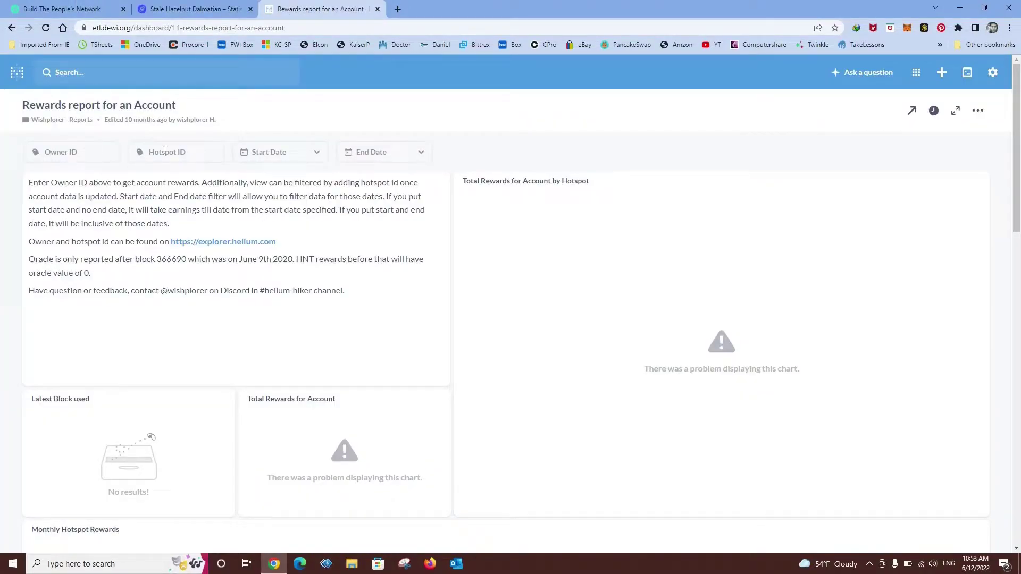
pyautogui.click(167, 9)
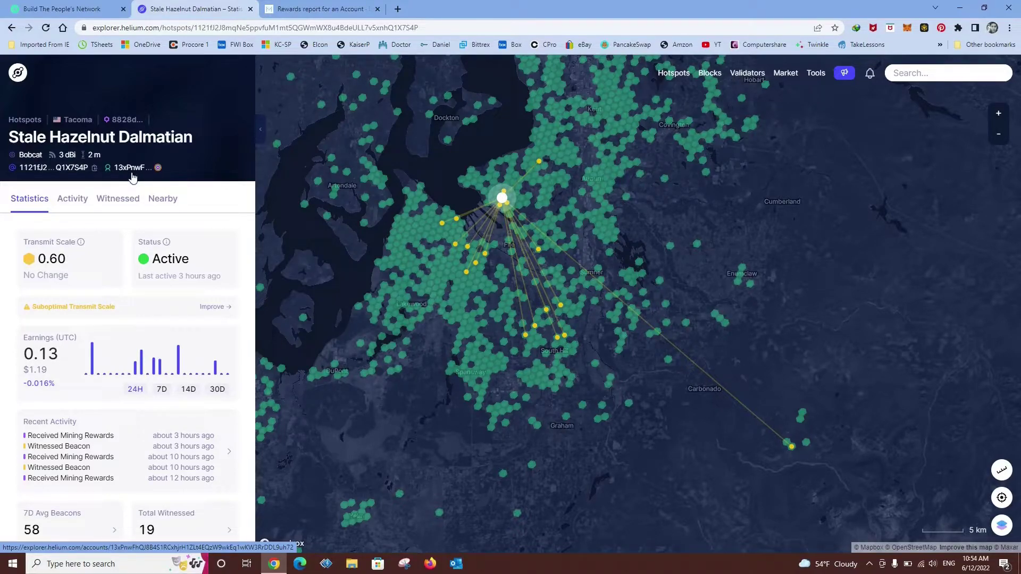
pyautogui.click(135, 169)
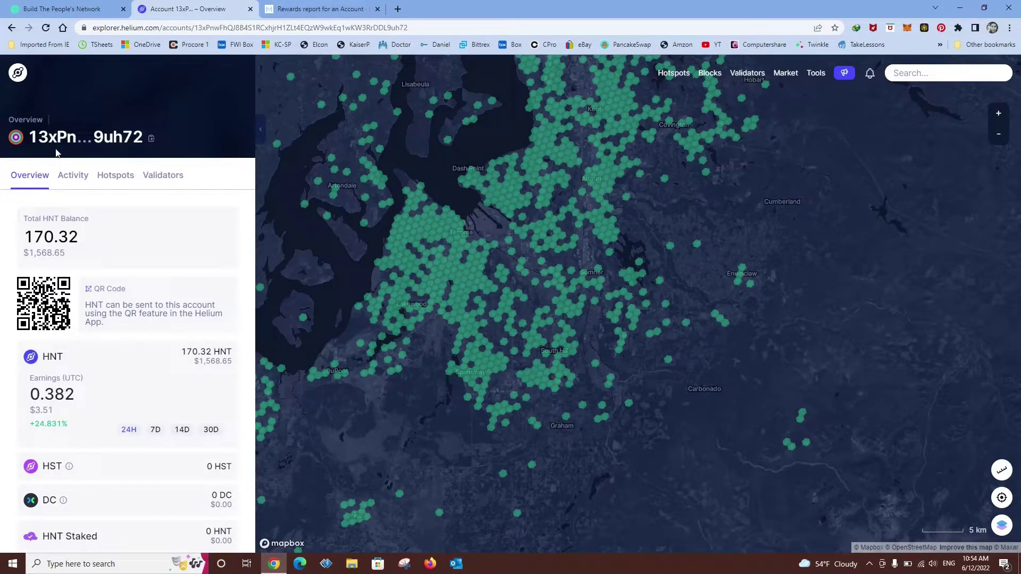
pyautogui.click(109, 181)
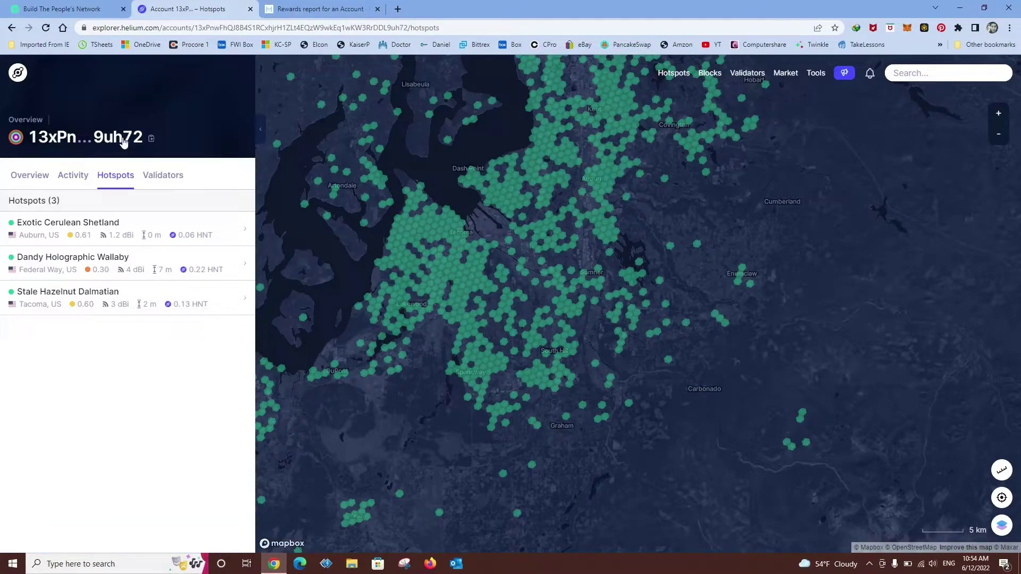
# Step: Copy the owner account's address and apply it as the Owner ID filter in the rewards report
pyautogui.click(151, 142)
pyautogui.click(326, 9)
pyautogui.rightClick(56, 151)
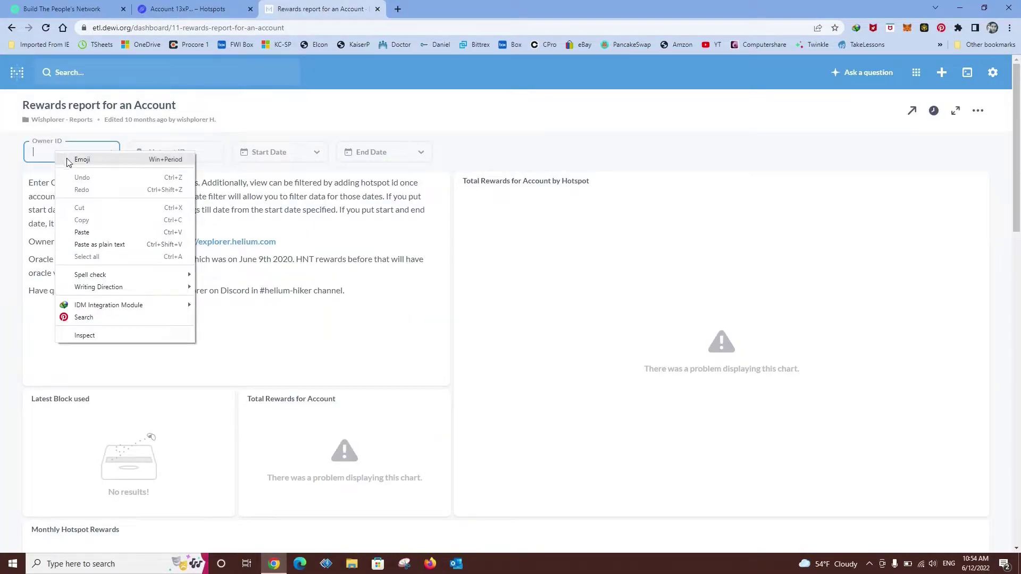
pyautogui.click(95, 232)
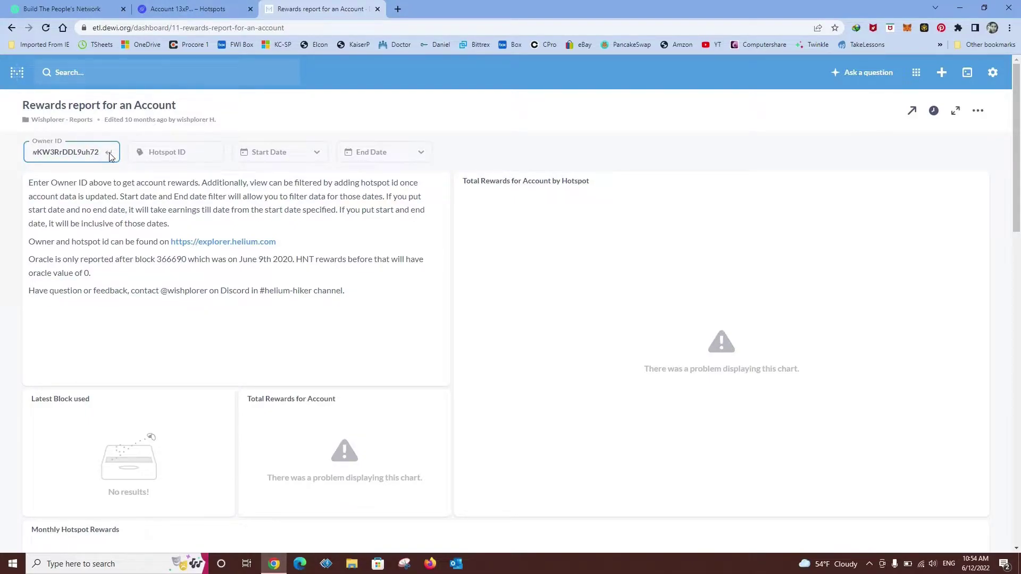
pyautogui.press('Return')
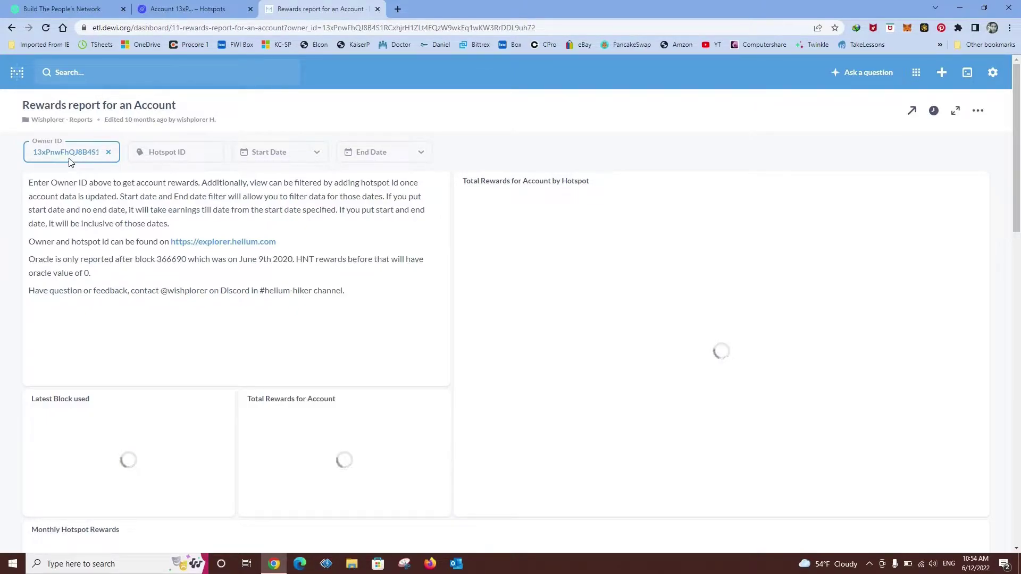
# Step: Return to the Stale Hazelnut Dalmatian hotspot's statistics page in Helium Explorer
pyautogui.click(193, 9)
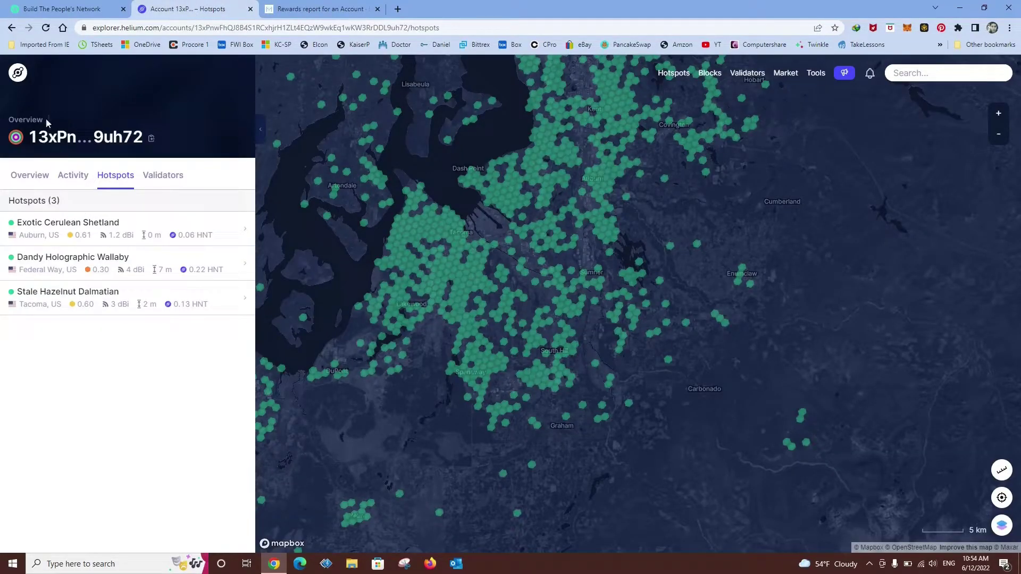
pyautogui.click(11, 28)
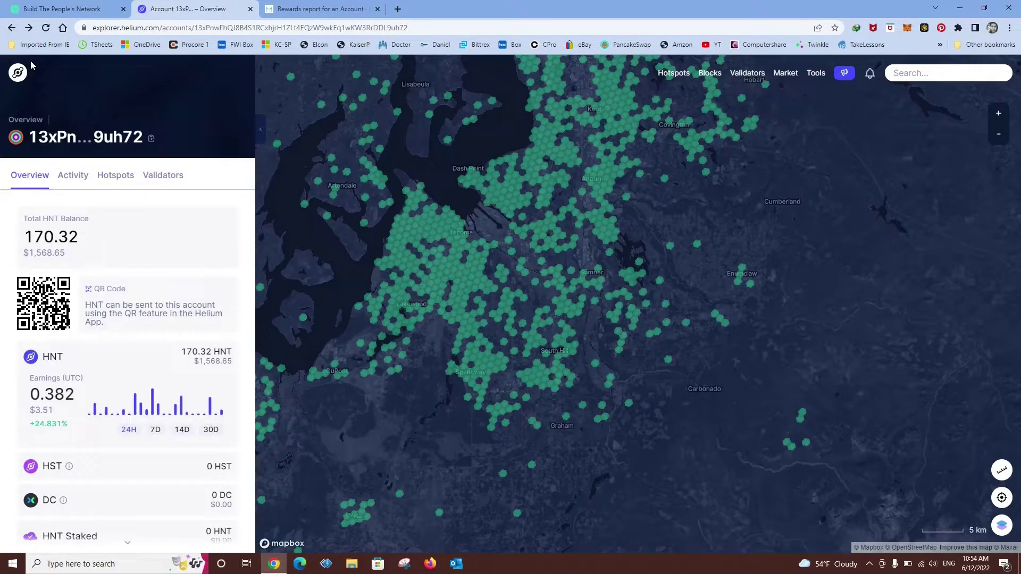
pyautogui.click(12, 30)
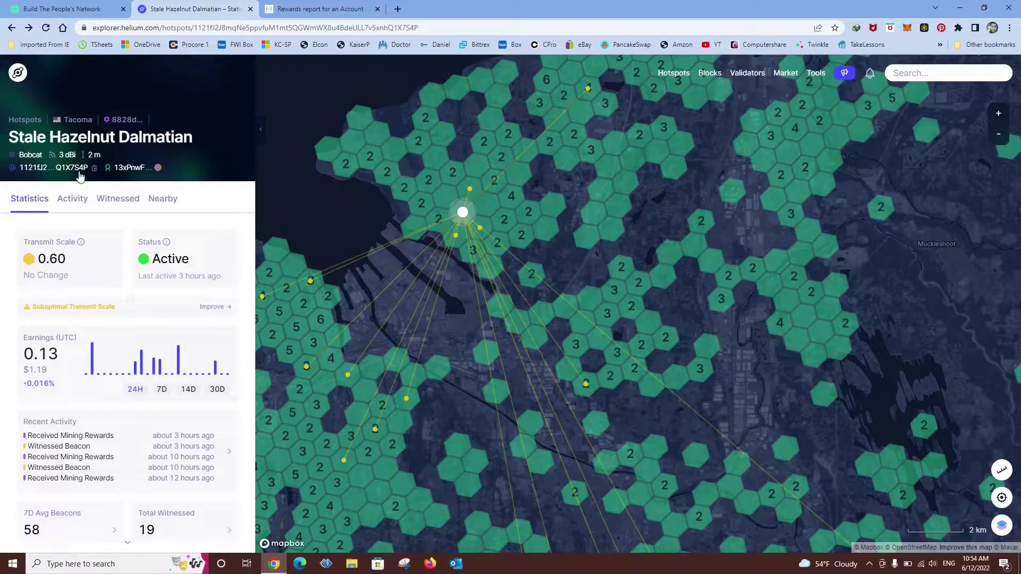
# Step: Copy the Stale Hazelnut Dalmatian hotspot's address and apply it as the Hotspot ID filter in the rewards report
pyautogui.click(311, 8)
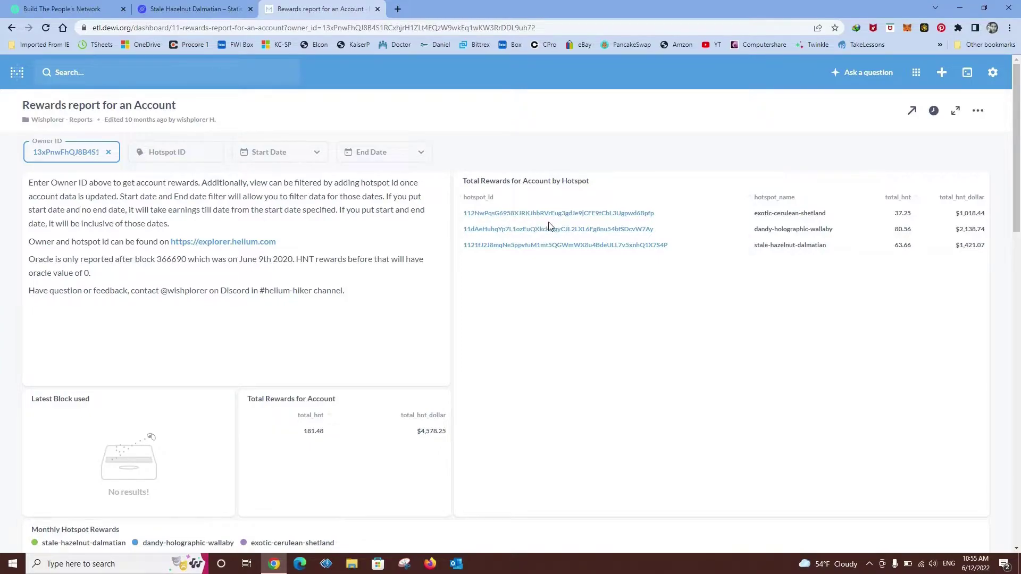
pyautogui.click(162, 153)
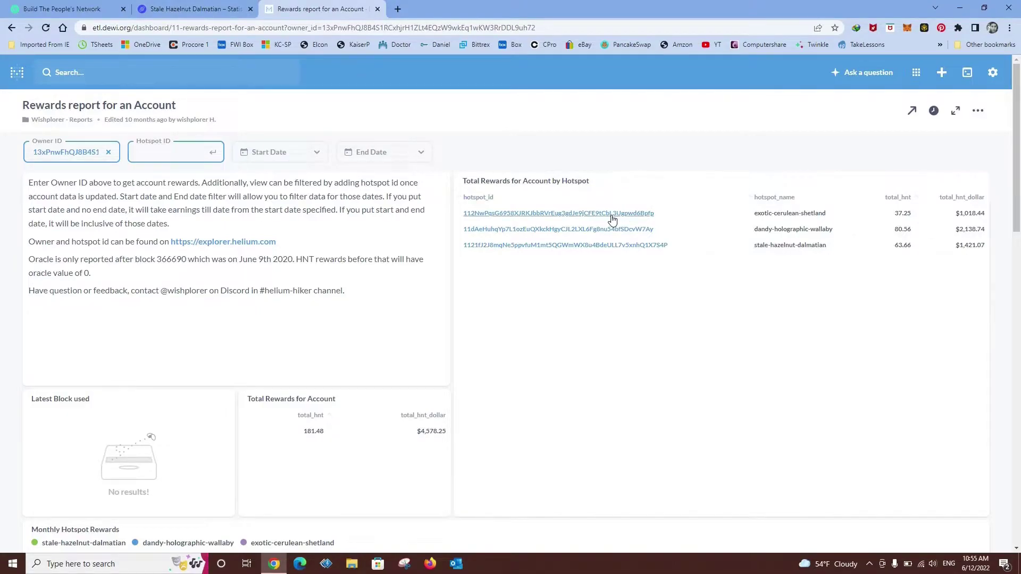
pyautogui.click(170, 9)
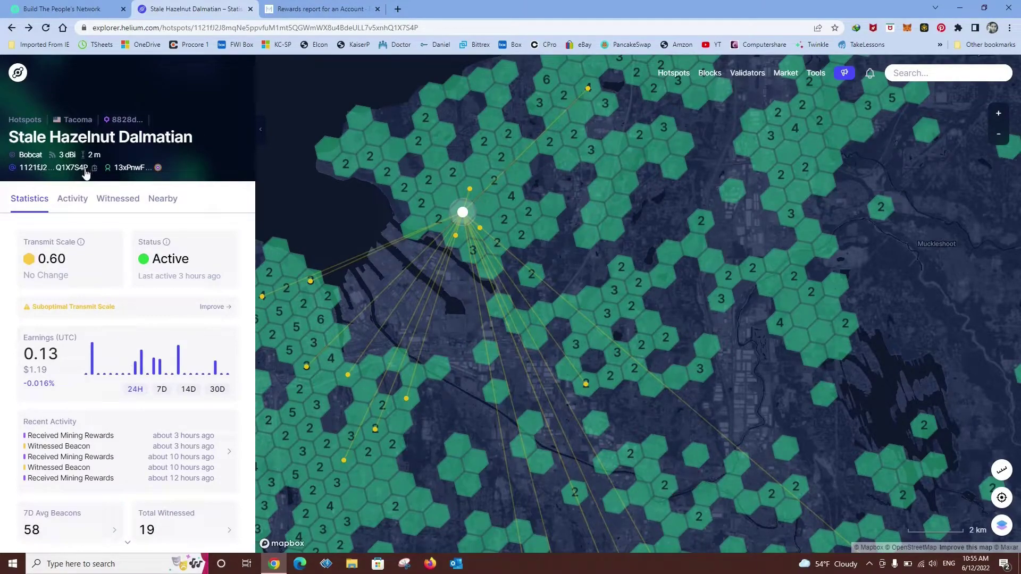
pyautogui.click(349, 9)
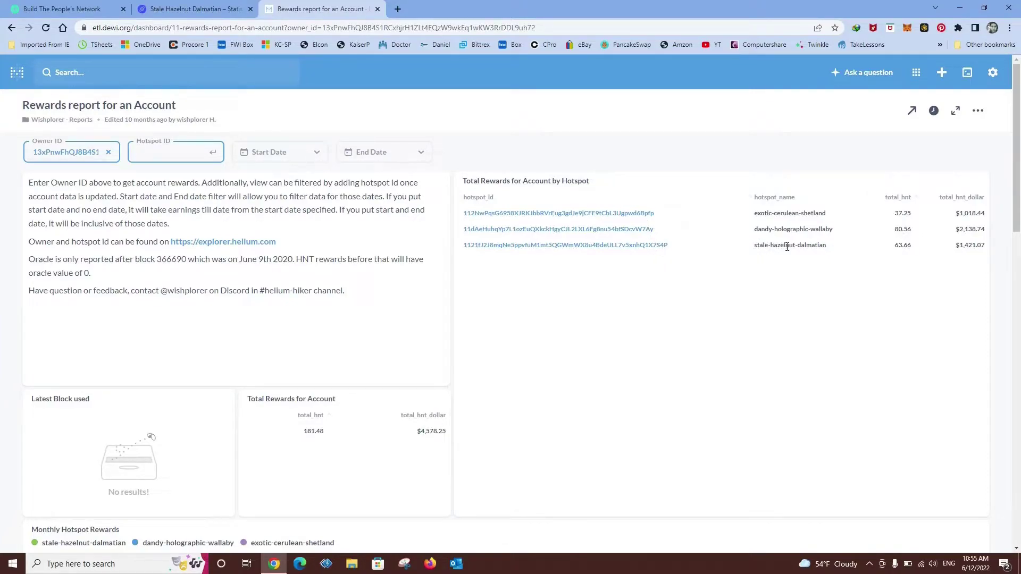
pyautogui.click(172, 11)
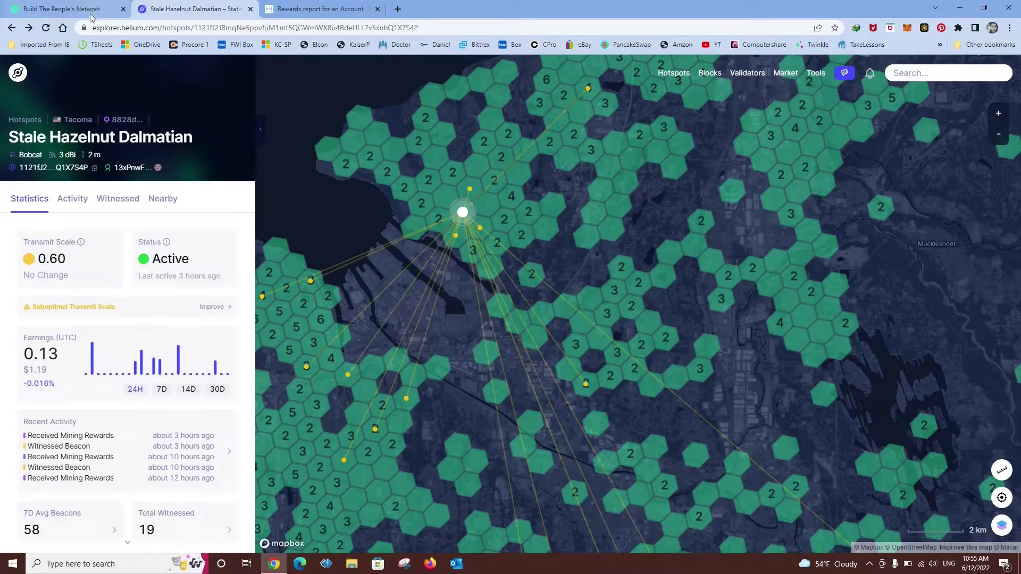
pyautogui.click(303, 9)
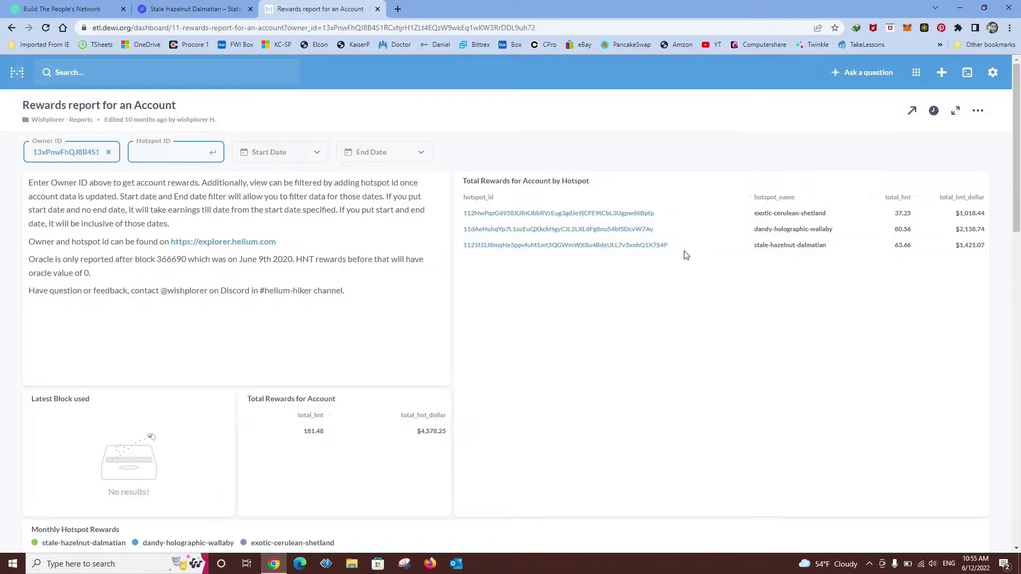
pyautogui.rightClick(139, 151)
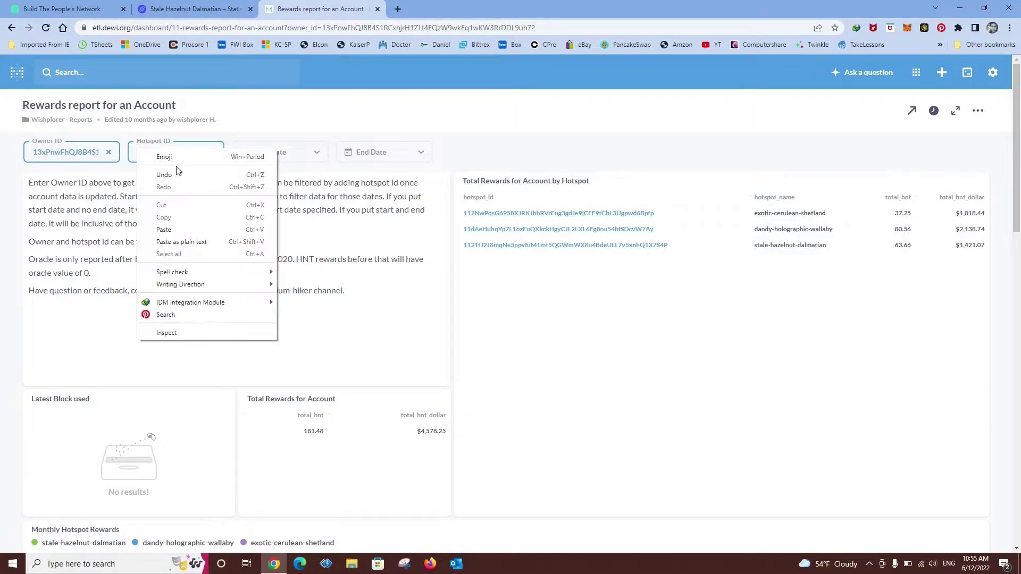
pyautogui.click(170, 230)
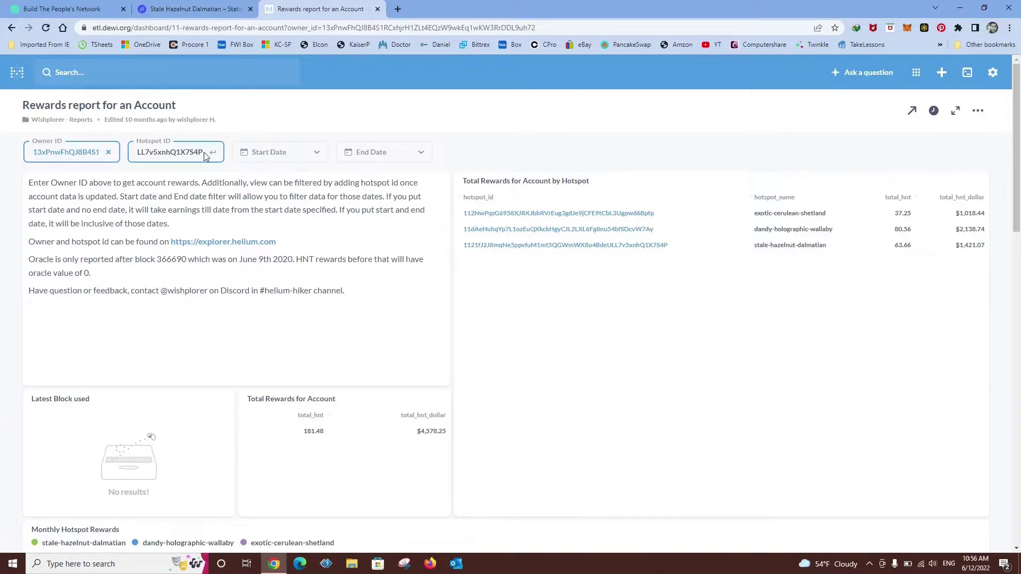
pyautogui.press('Return')
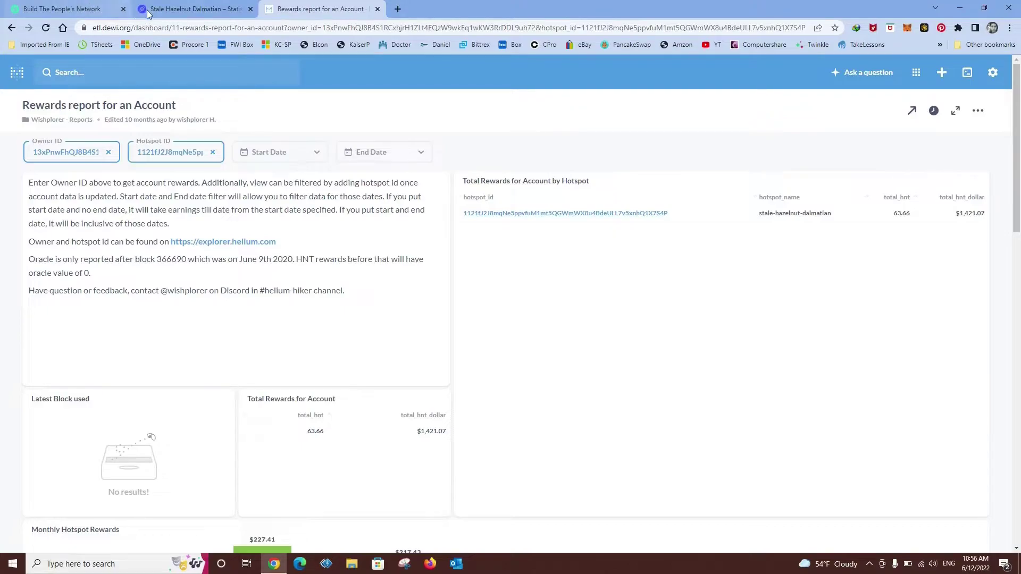
# Step: Switch to Helium Explorer and examine the Stale Hazelnut Dalmatian hotspot's location on the map up close
pyautogui.click(173, 9)
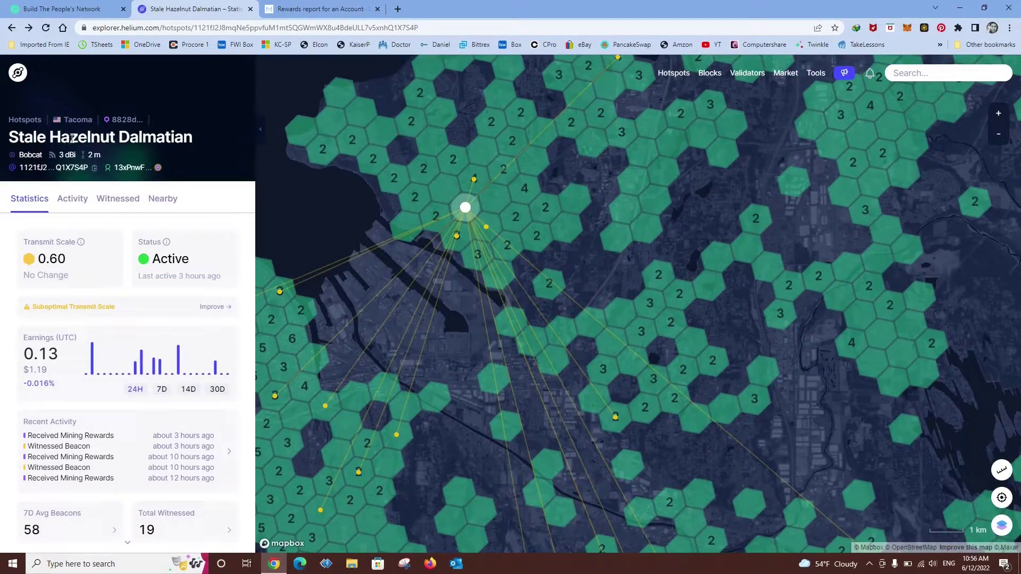
pyautogui.scroll(5, 468, 209)
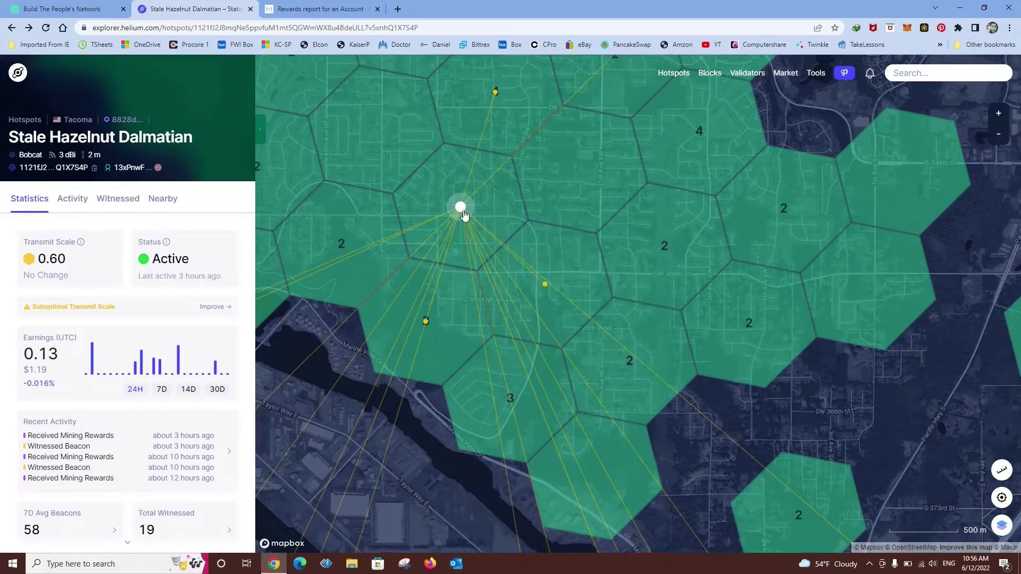
# Step: Return to the rewards report and set its date filters to start June 1, 2022 and end June 12, 2022
pyautogui.click(307, 10)
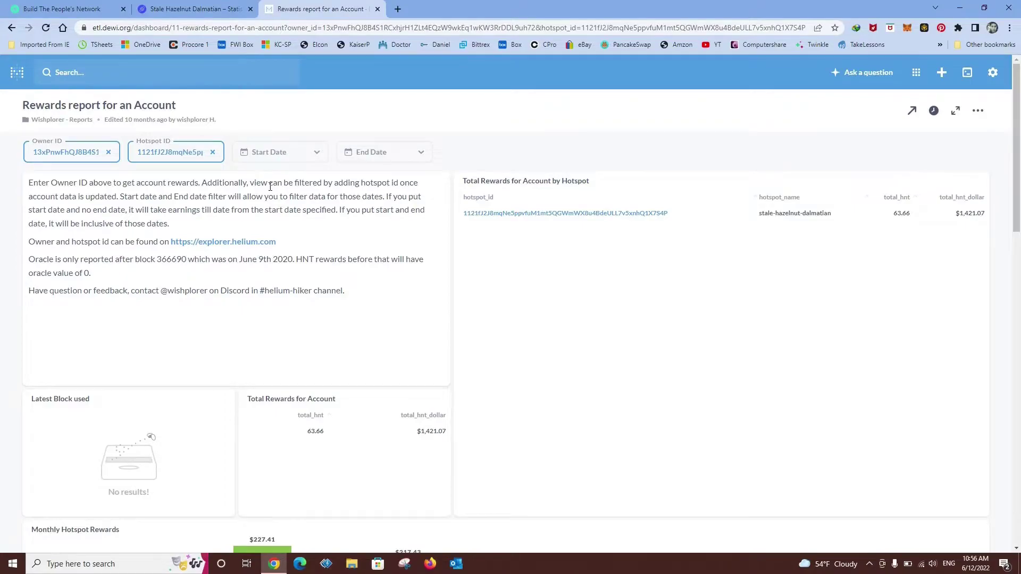
pyautogui.click(315, 158)
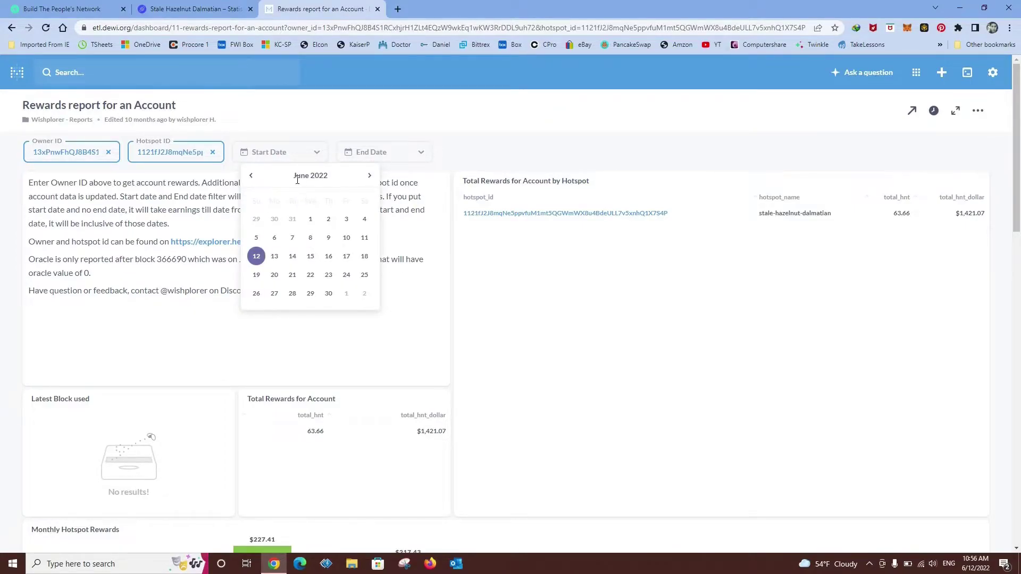
pyautogui.click(311, 219)
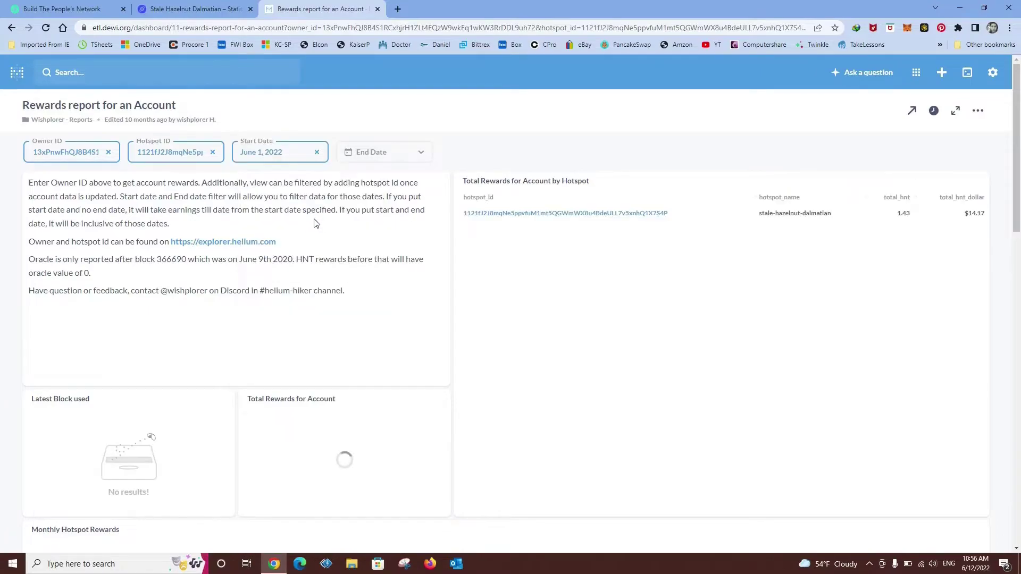
pyautogui.click(373, 161)
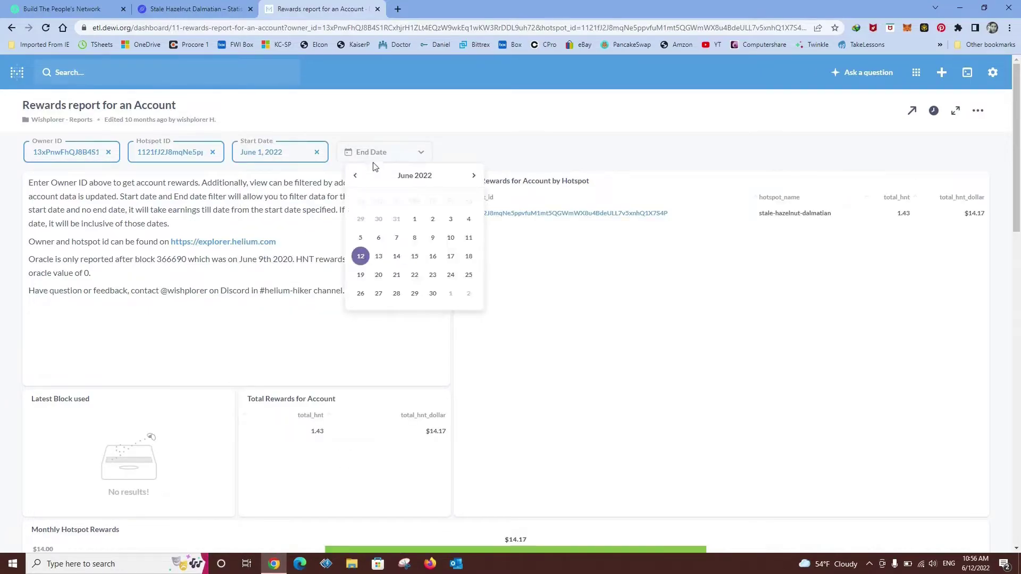
pyautogui.click(360, 257)
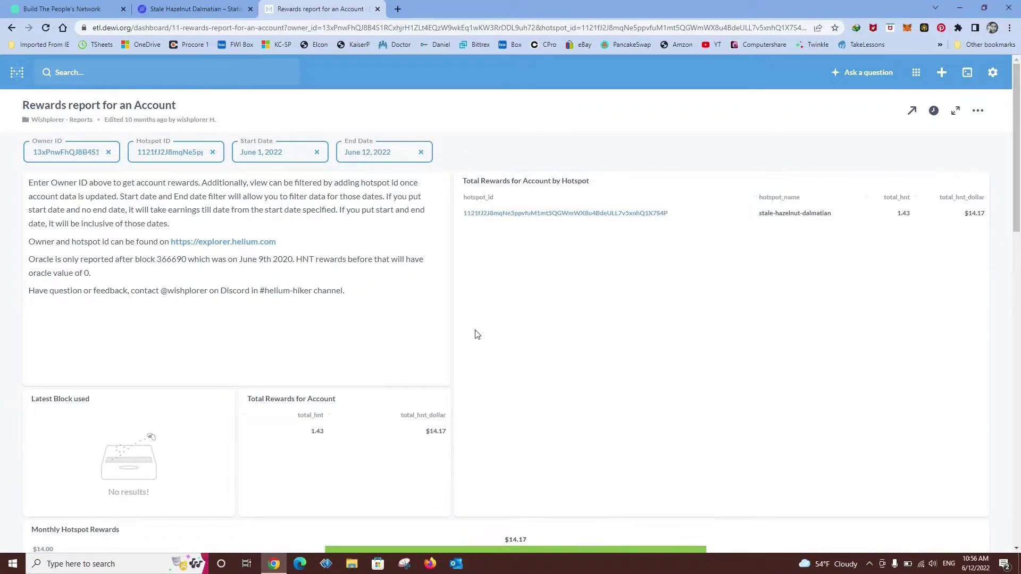
# Step: Review the Monthly Hotspot Rewards chart and the Daily Hotspot Rewards table for June 1 to June 12, 2022
pyautogui.scroll(-4, 493, 336)
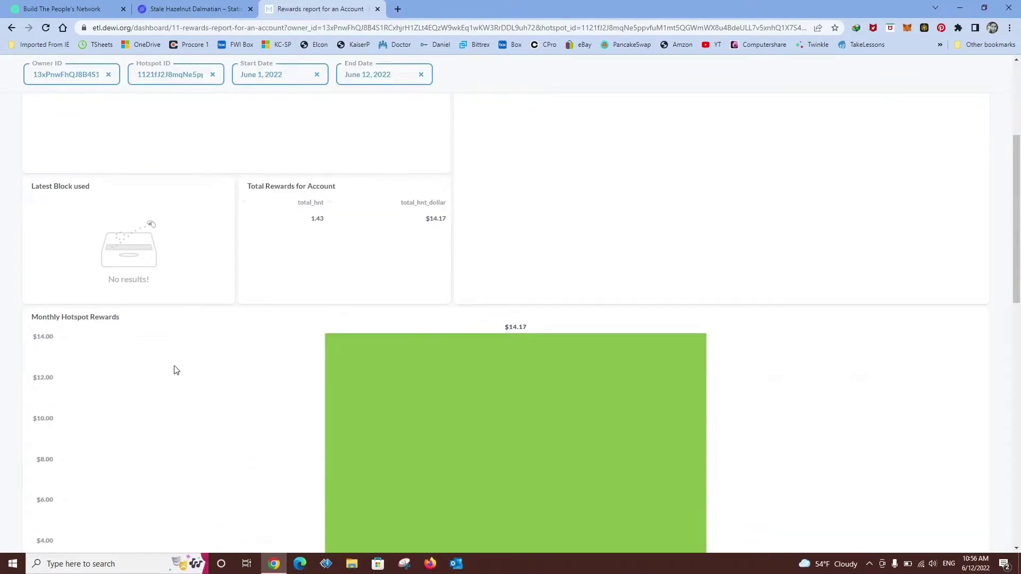
pyautogui.moveTo(531, 345)
pyautogui.scroll(-4, 125, 456)
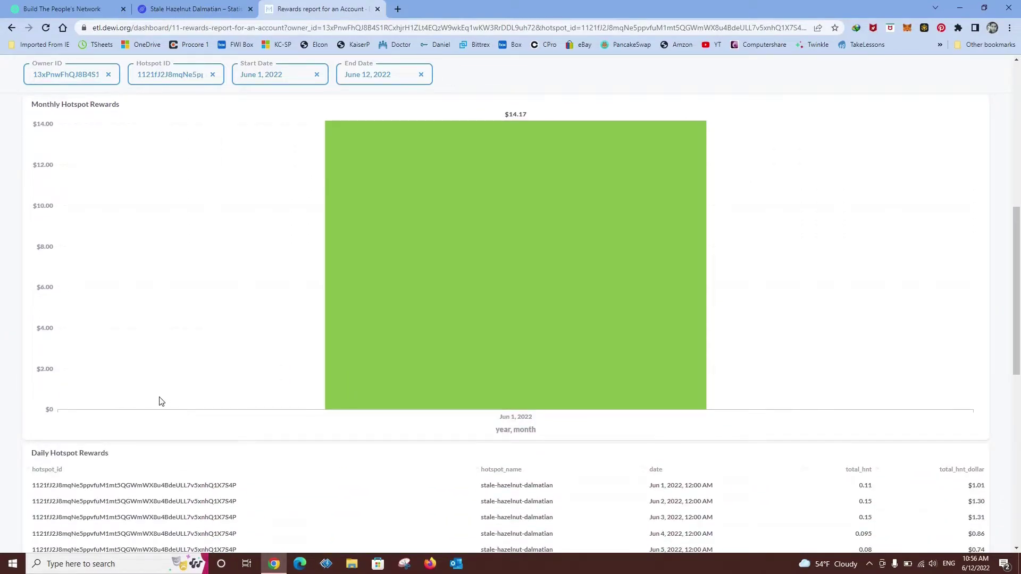
pyautogui.scroll(-4, 321, 437)
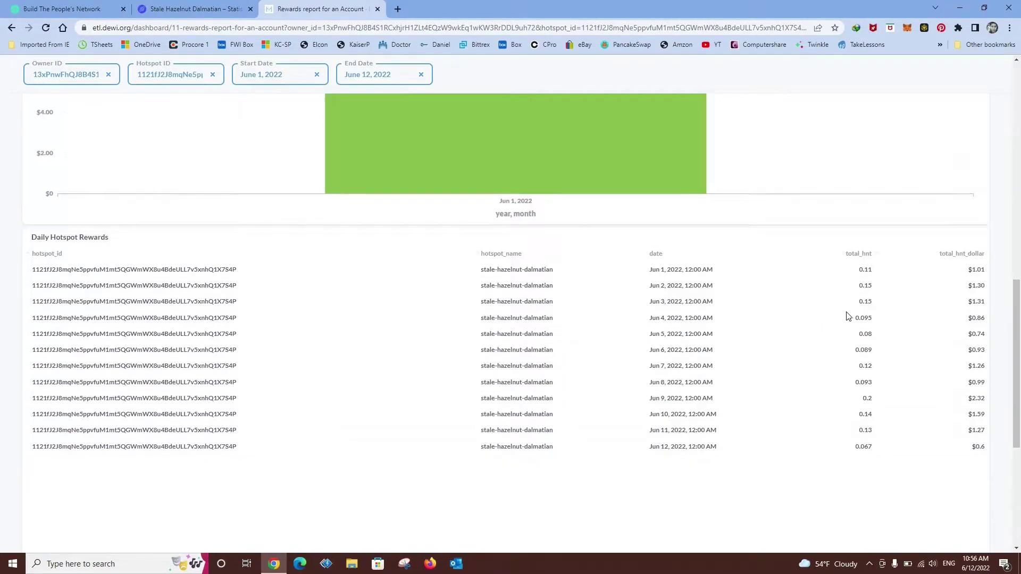
pyautogui.scroll(-3, 847, 314)
pyautogui.scroll(1, 710, 275)
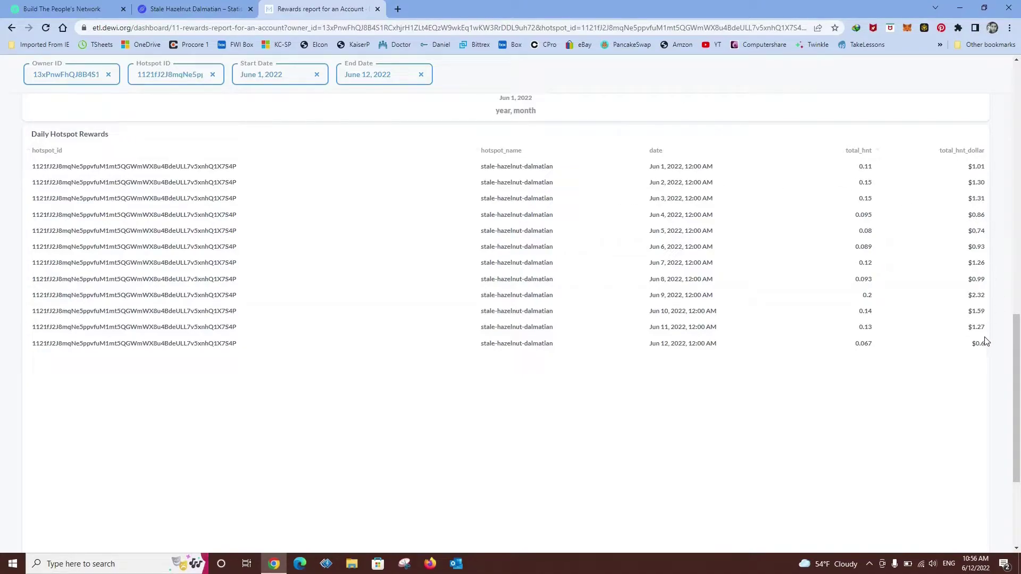
pyautogui.scroll(10, 547, 221)
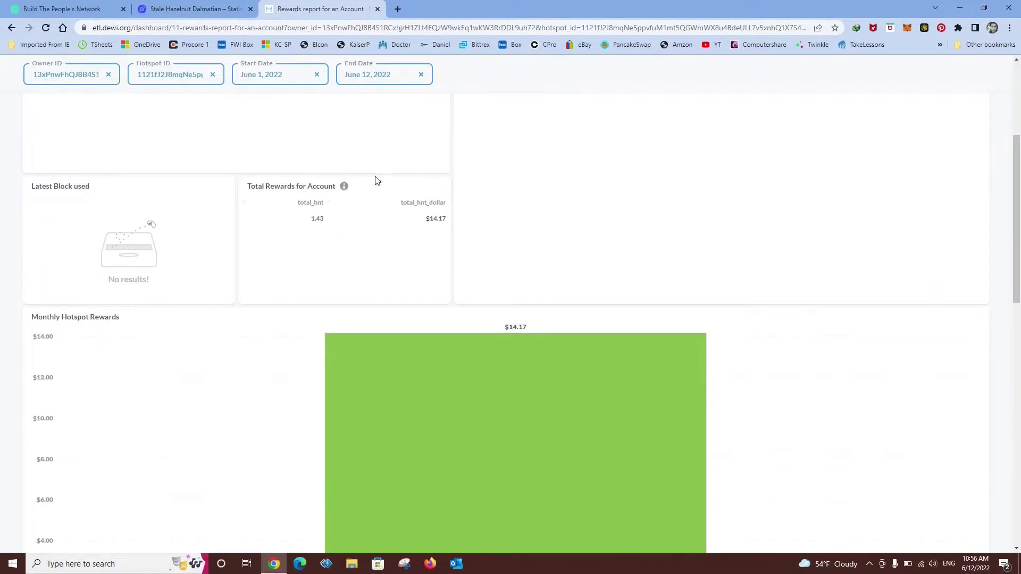
# Step: Change the rewards report's Start Date filter to April 1, 2022
pyautogui.scroll(4, 388, 186)
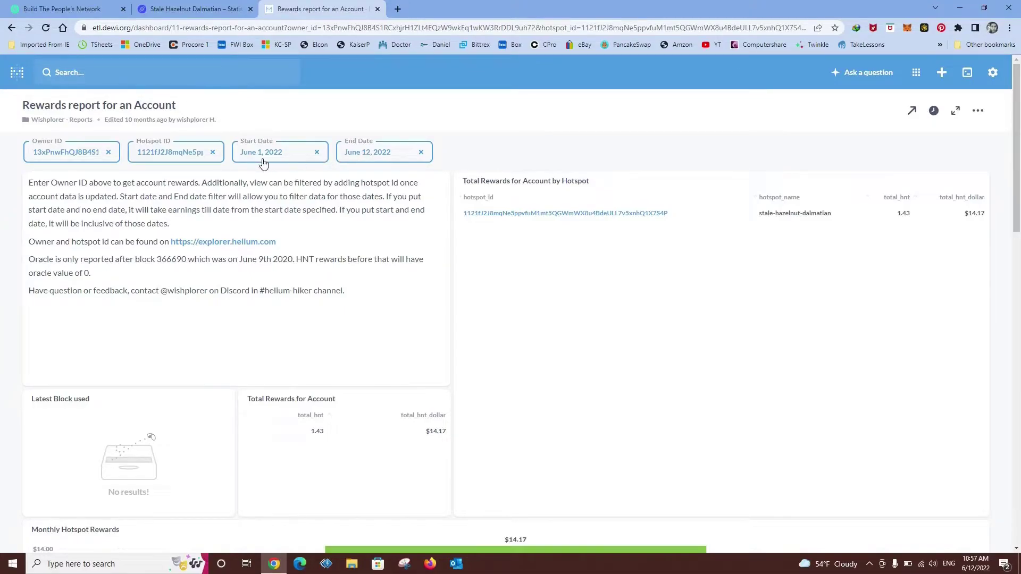
pyautogui.click(317, 152)
pyautogui.click(315, 156)
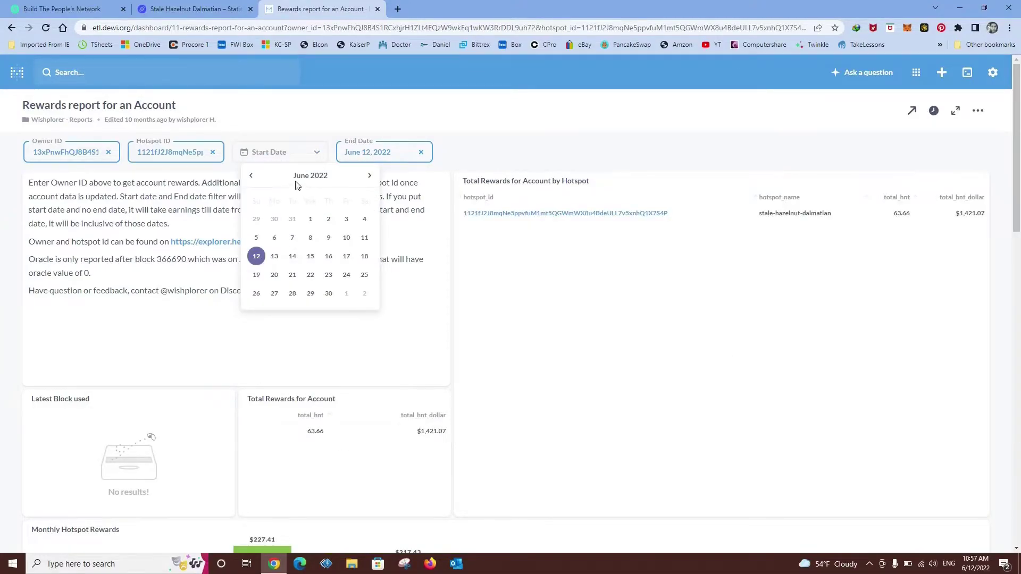
pyautogui.click(251, 176)
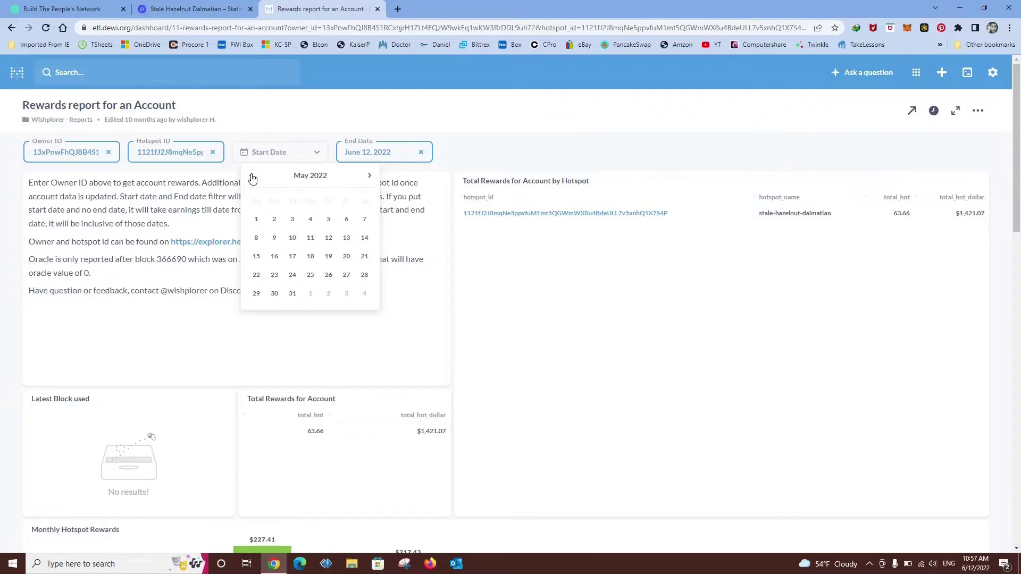
pyautogui.click(251, 177)
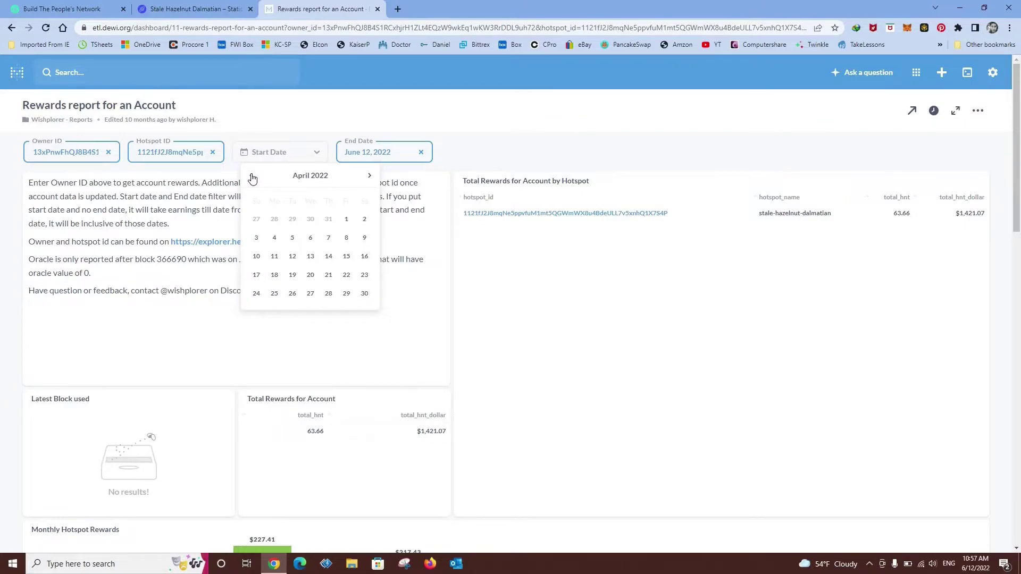
pyautogui.click(346, 220)
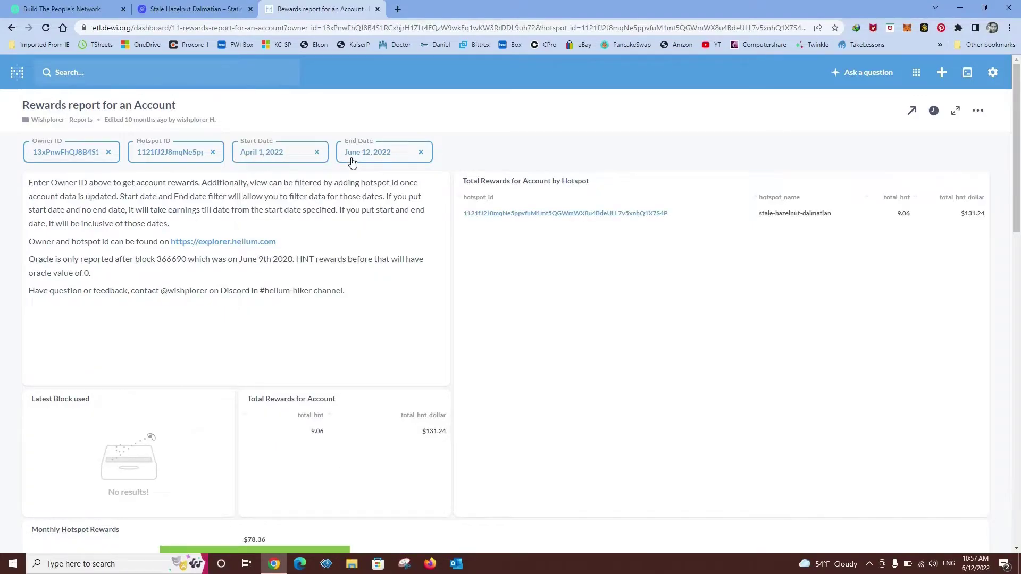
# Step: Examine the Monthly Hotspot Rewards chart for April through June 2022 and compare it with the account's total rewards
pyautogui.scroll(-6, 345, 239)
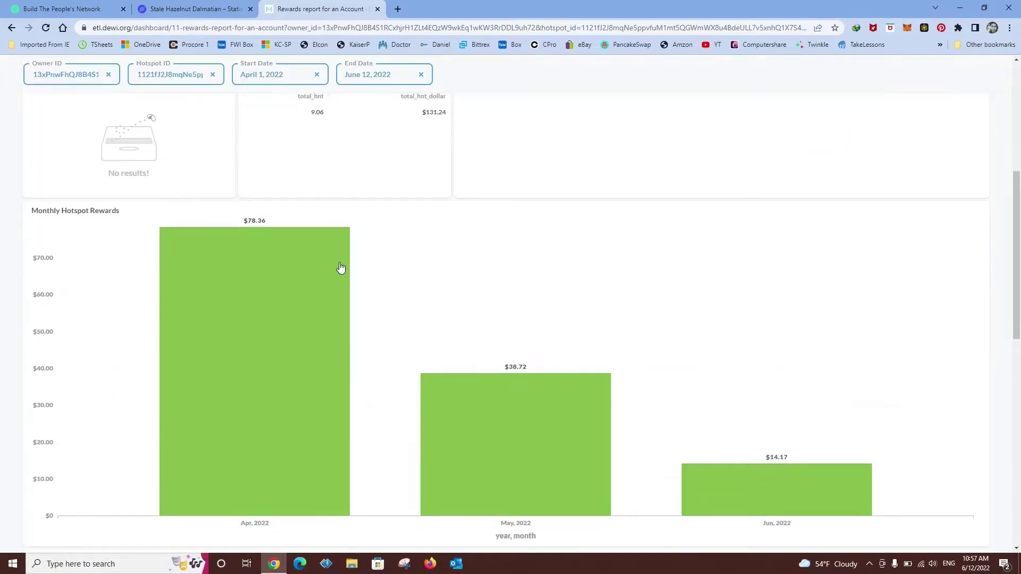
pyautogui.moveTo(237, 314)
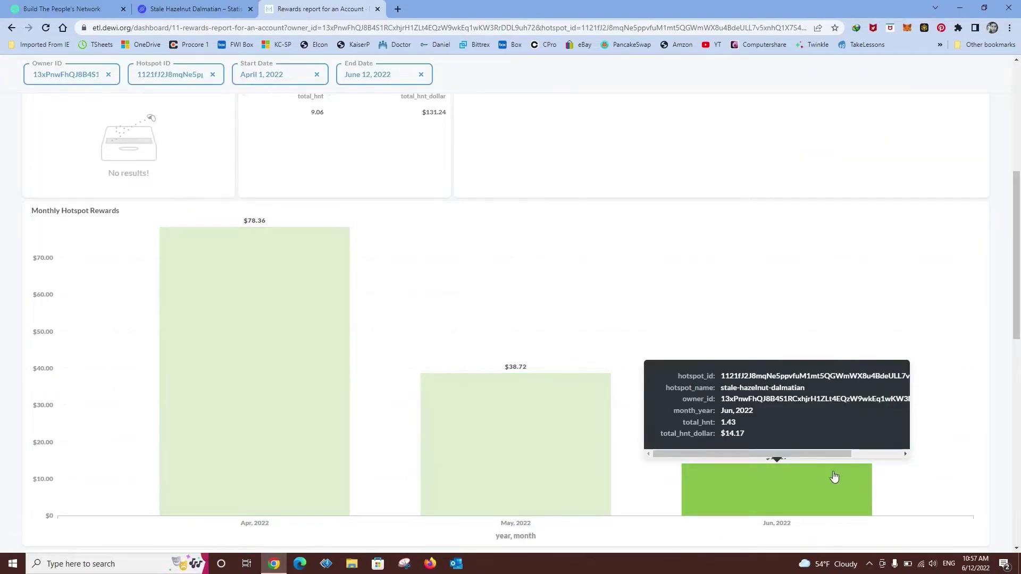
pyautogui.scroll(6, 465, 262)
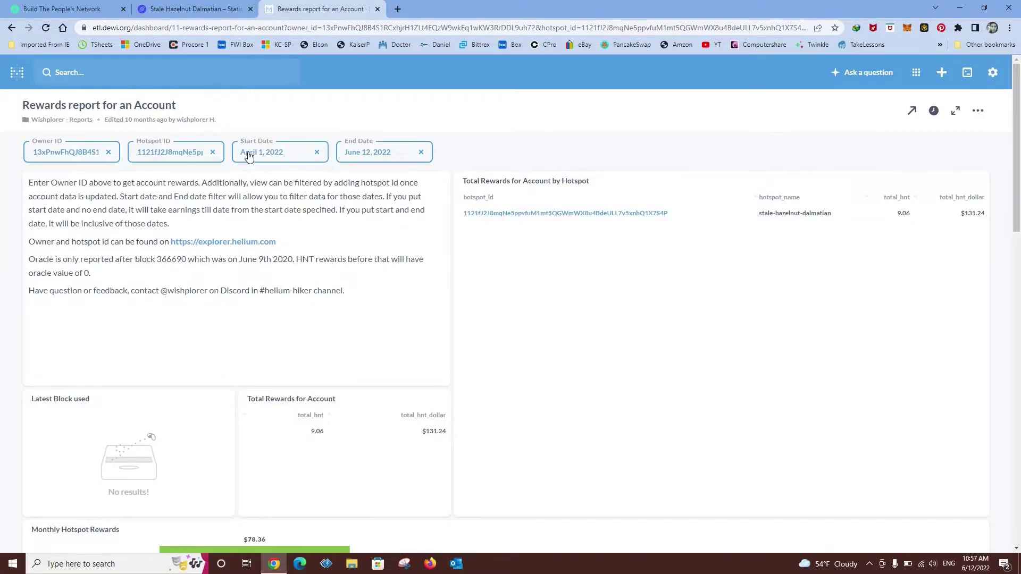
pyautogui.scroll(-7, 266, 263)
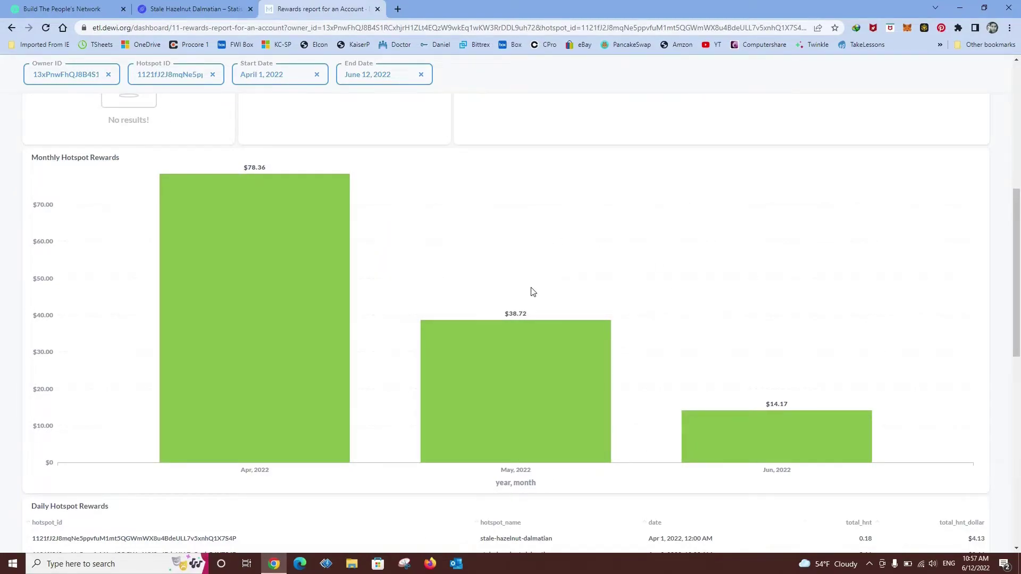
pyautogui.moveTo(697, 476)
pyautogui.scroll(1, 417, 237)
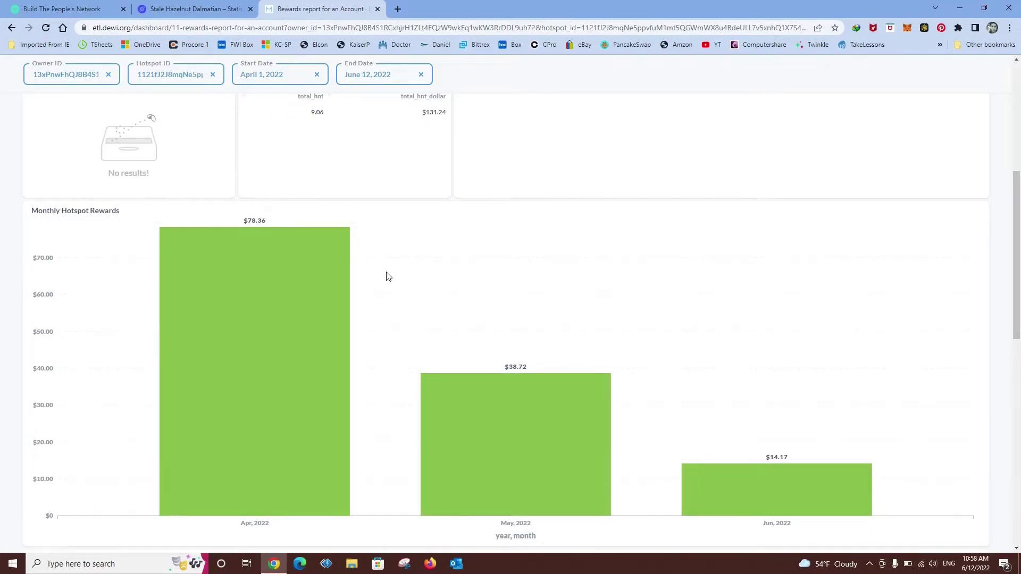
pyautogui.scroll(4, 386, 276)
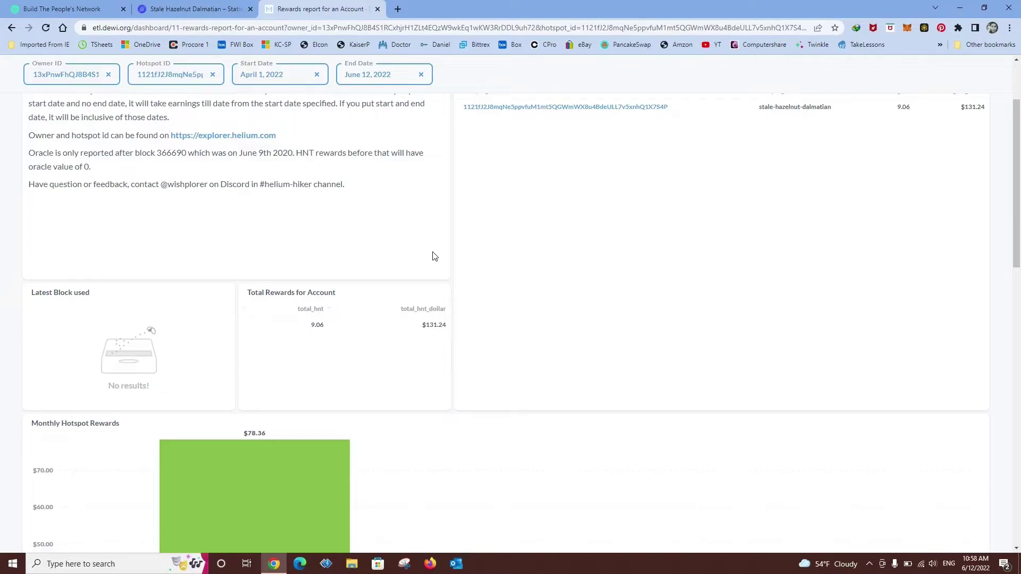
pyautogui.scroll(-5, 223, 260)
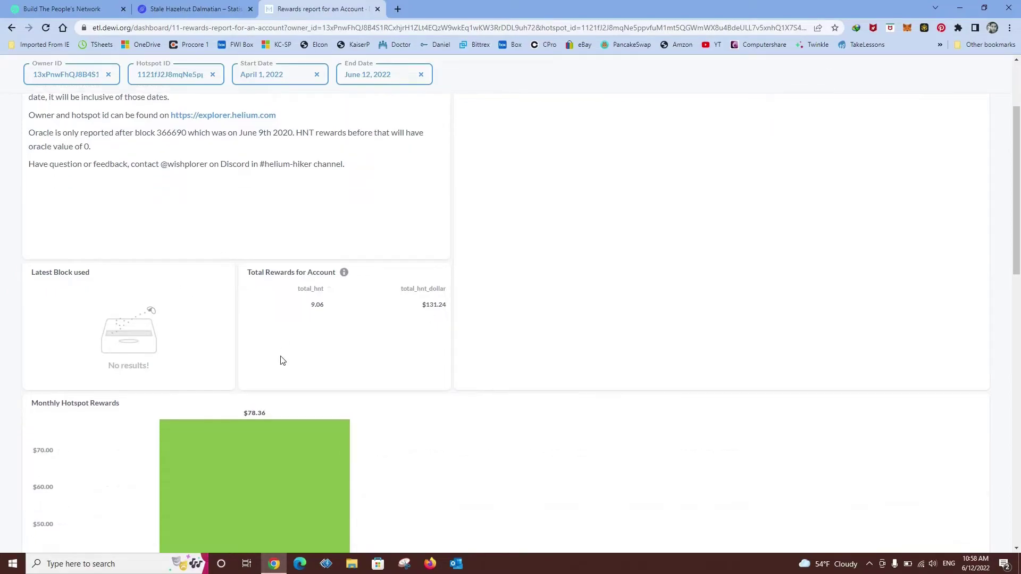
pyautogui.moveTo(323, 181)
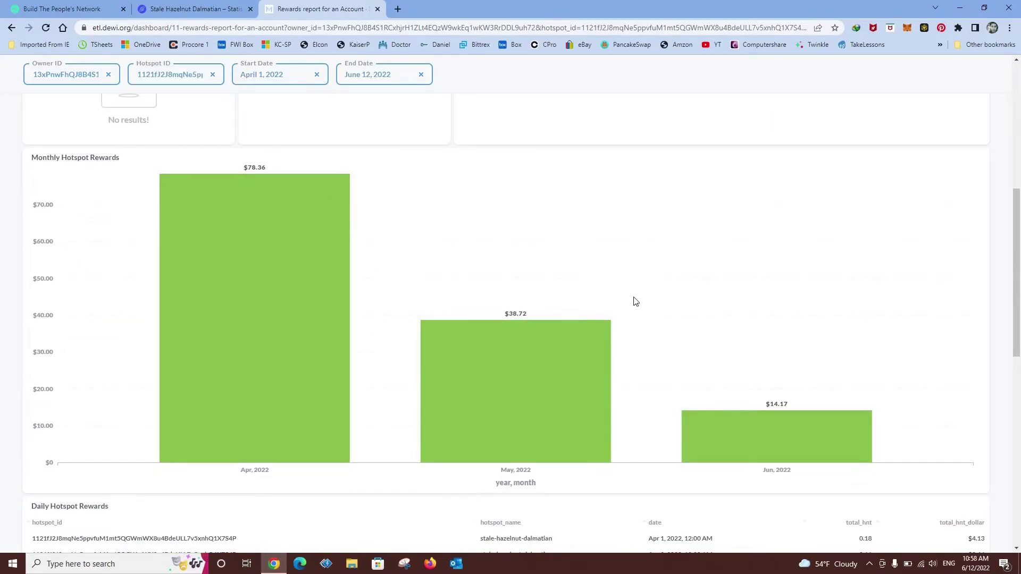
# Step: Clear the Start Date filter of the rewards report
pyautogui.scroll(4, 447, 241)
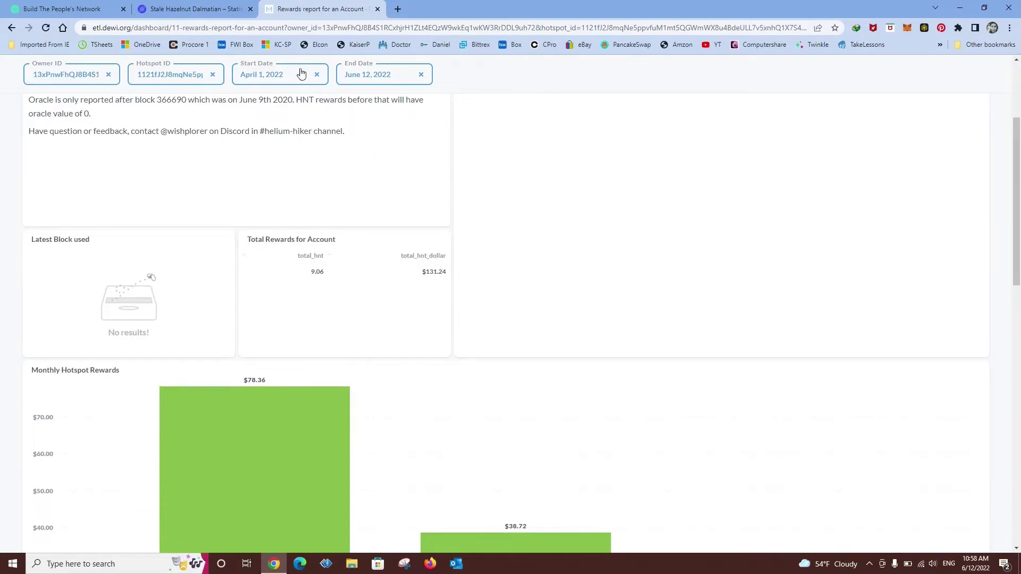
pyautogui.click(317, 75)
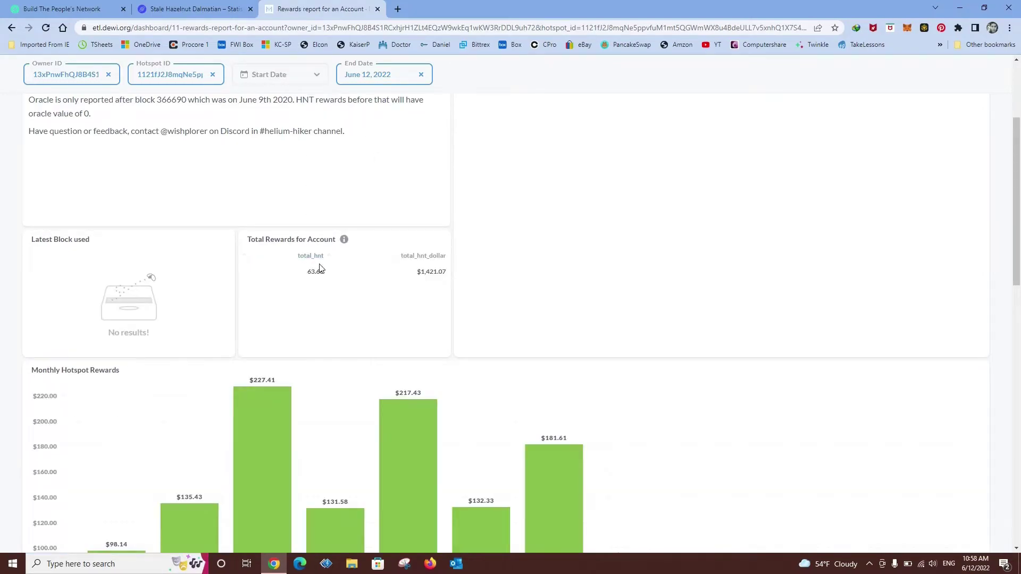
# Step: Examine the hotspot's full reward history in the monthly chart, the daily rewards table and the account totals
pyautogui.scroll(-3, 294, 297)
pyautogui.scroll(4, 296, 217)
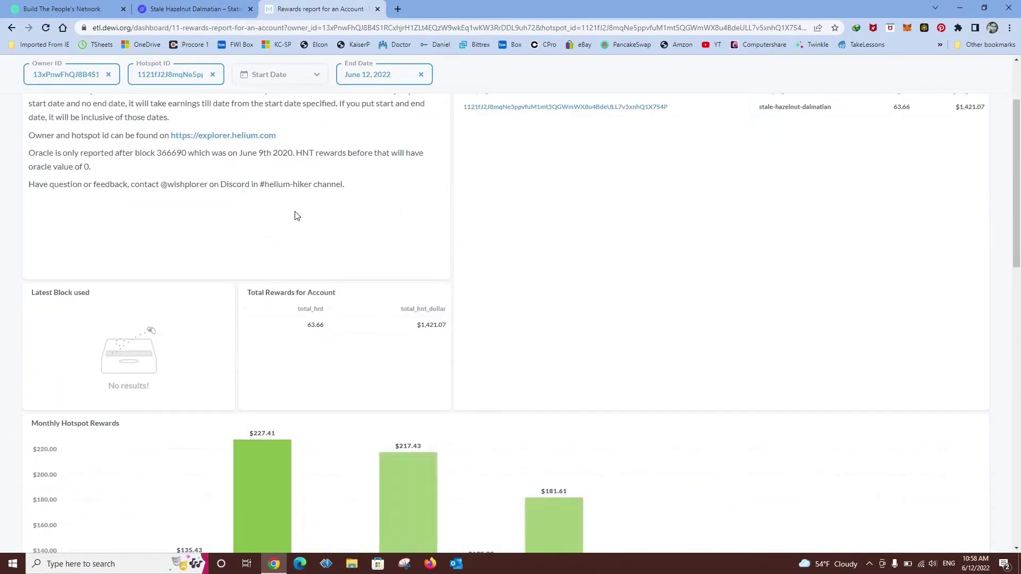
pyautogui.scroll(-5, 349, 280)
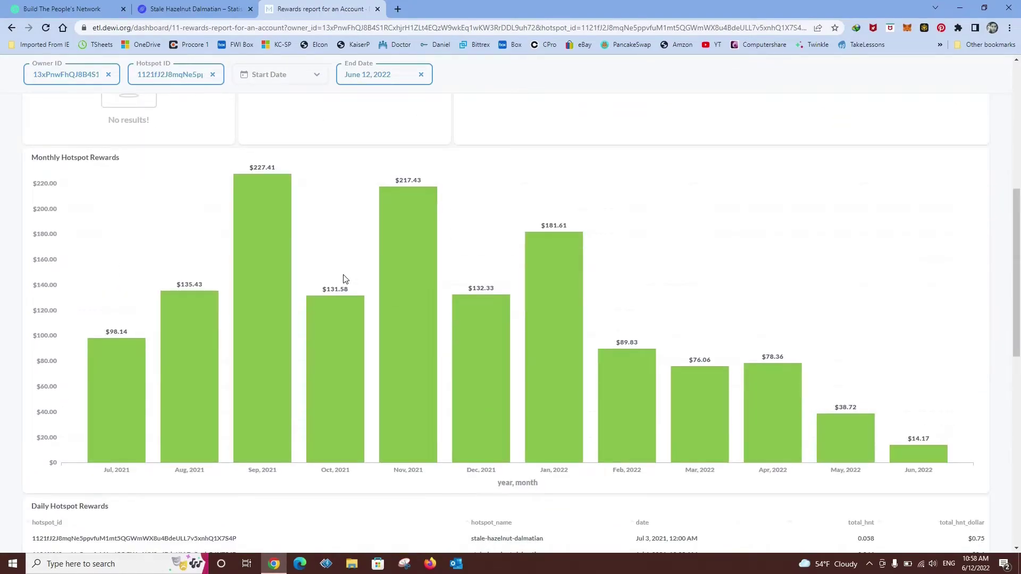
pyautogui.scroll(1, 330, 113)
pyautogui.scroll(-4, 344, 133)
pyautogui.moveTo(198, 276)
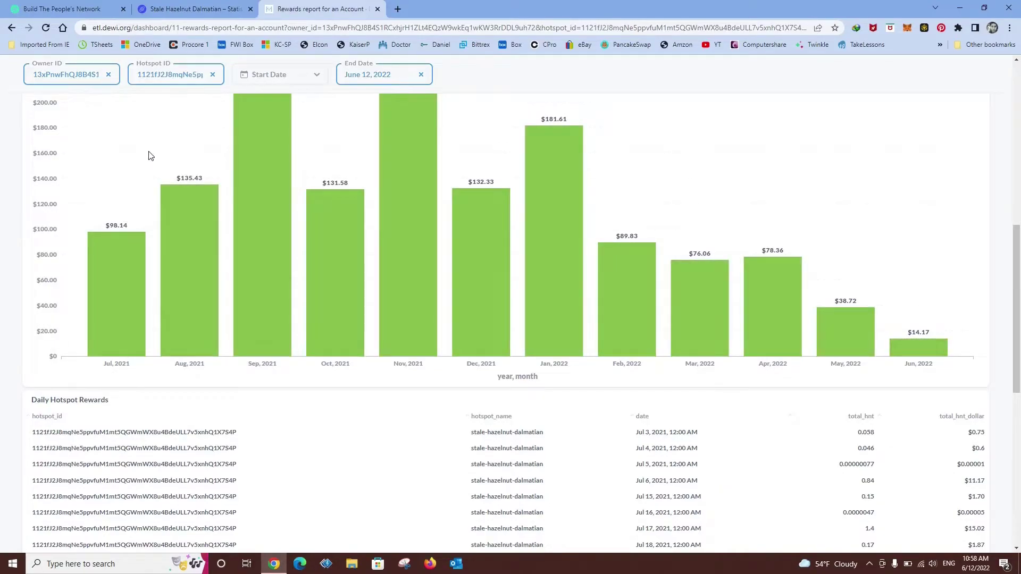
pyautogui.scroll(2, 147, 161)
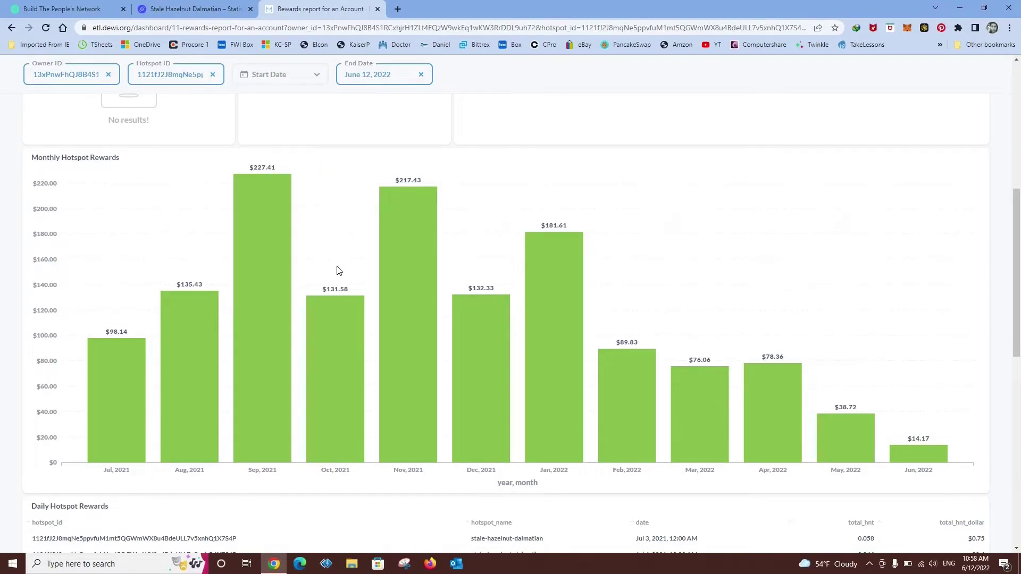
pyautogui.scroll(7, 795, 212)
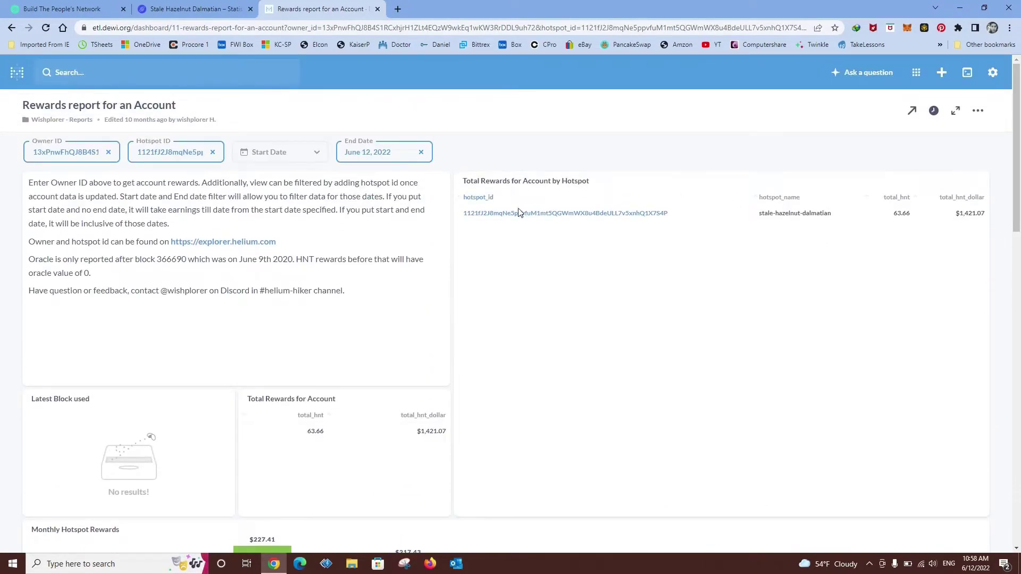
pyautogui.scroll(-7, 231, 287)
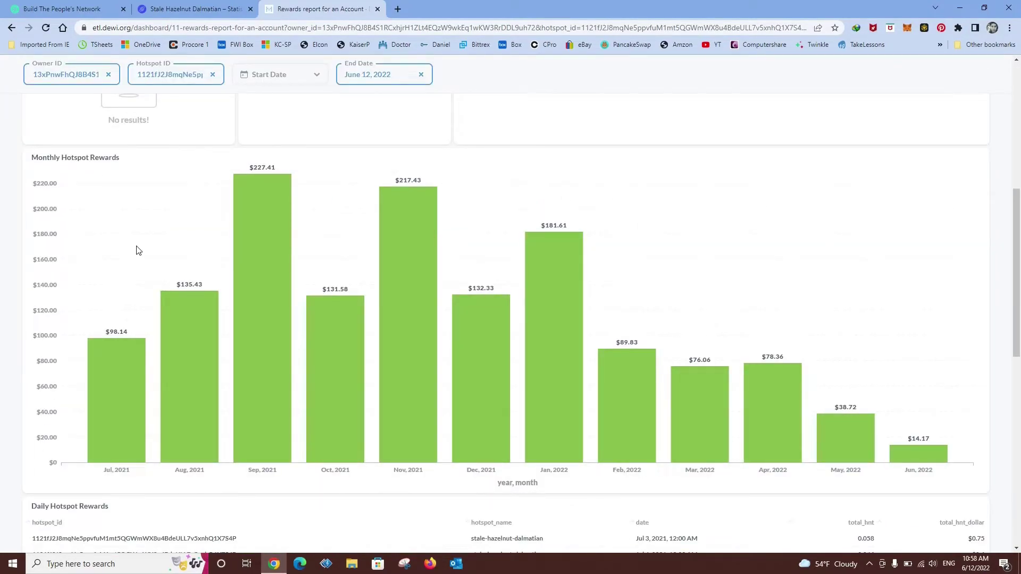
pyautogui.scroll(2, 160, 223)
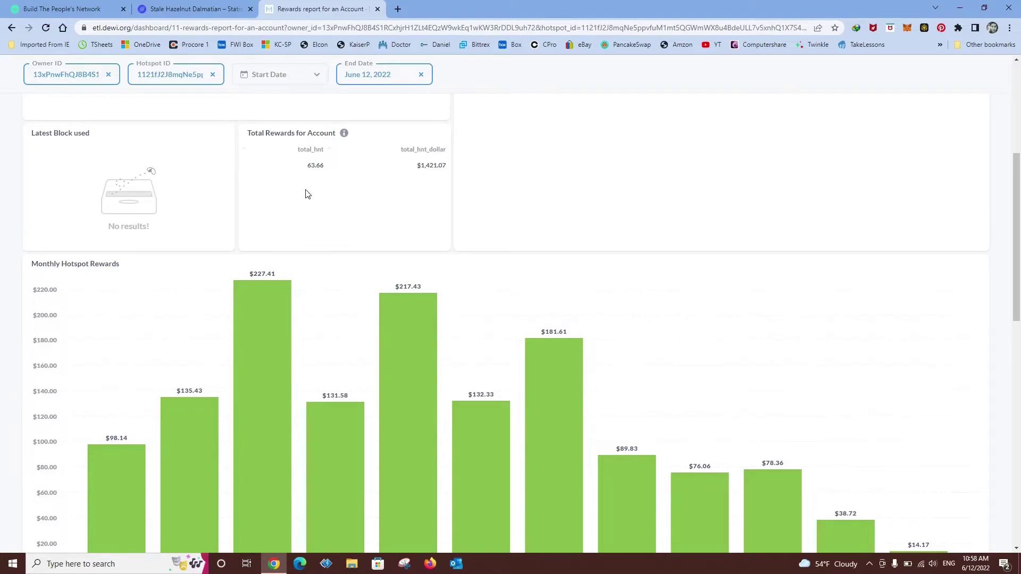
pyautogui.scroll(-3, 403, 243)
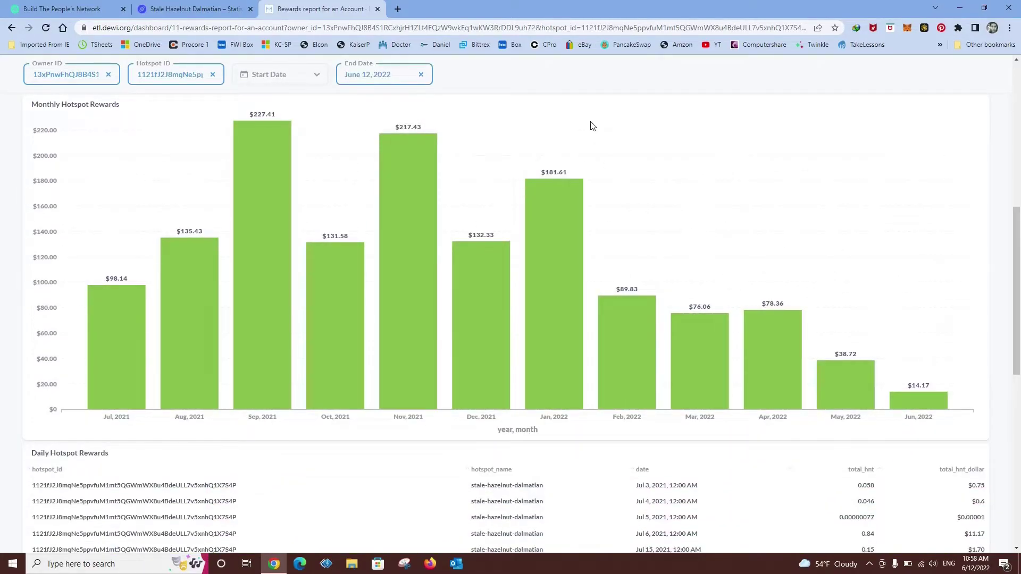
# Step: Compare the hotspot's monthly rewards from July 2021 to June 2022 with the account's total HNT and dollar rewards
pyautogui.scroll(-1, 630, 189)
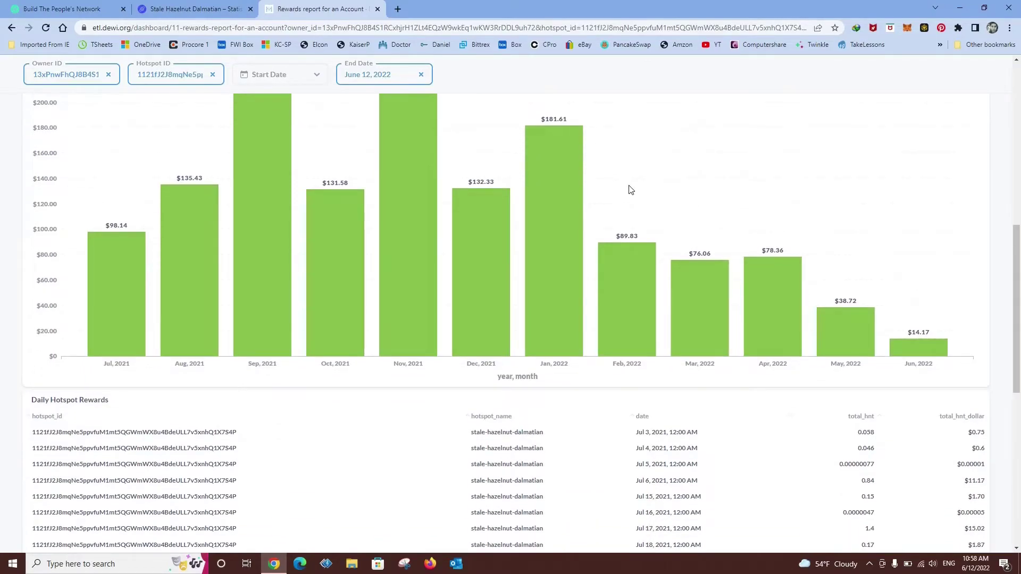
pyautogui.scroll(1, 644, 180)
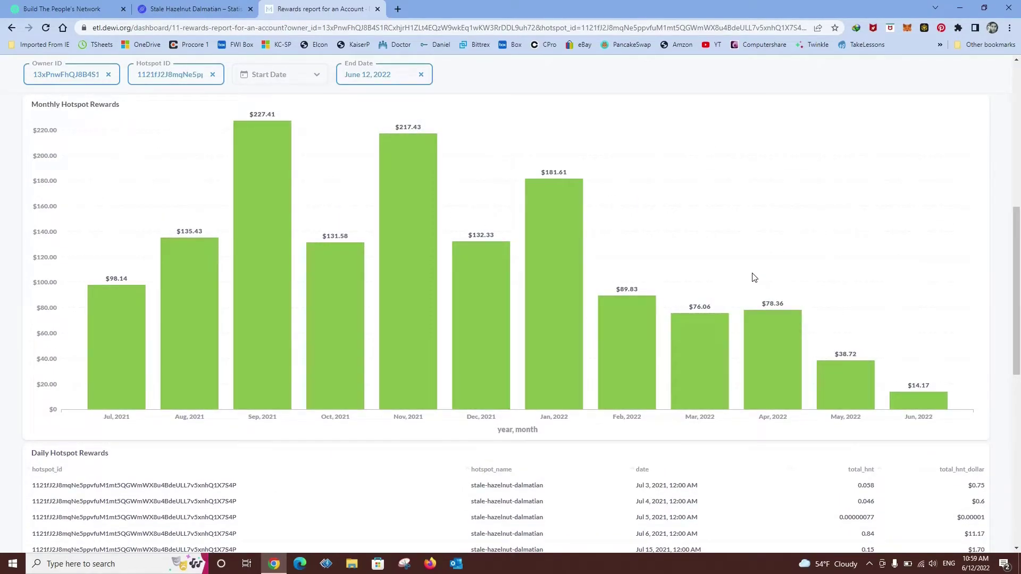
pyautogui.scroll(2, 673, 280)
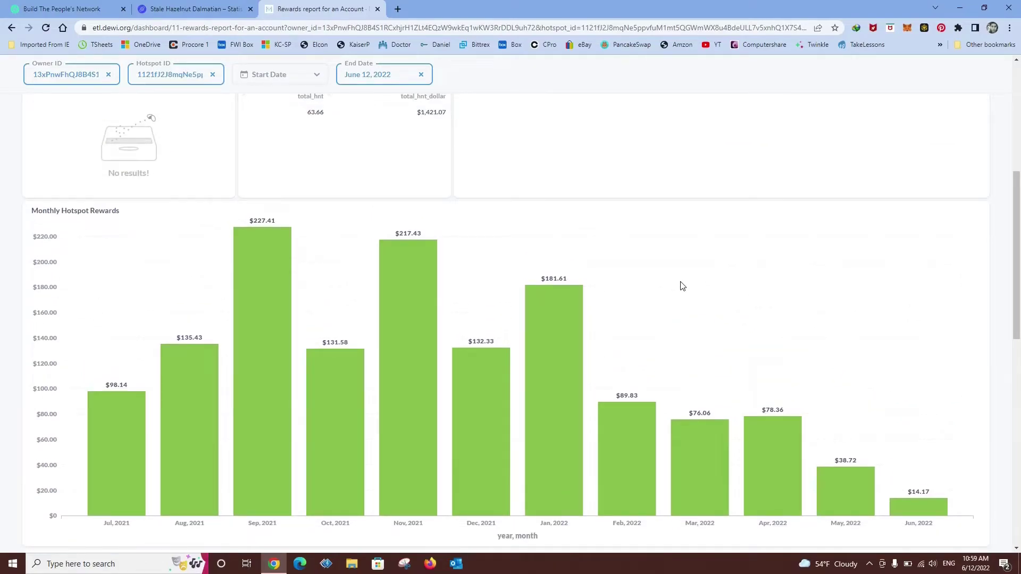
pyautogui.scroll(1, 659, 319)
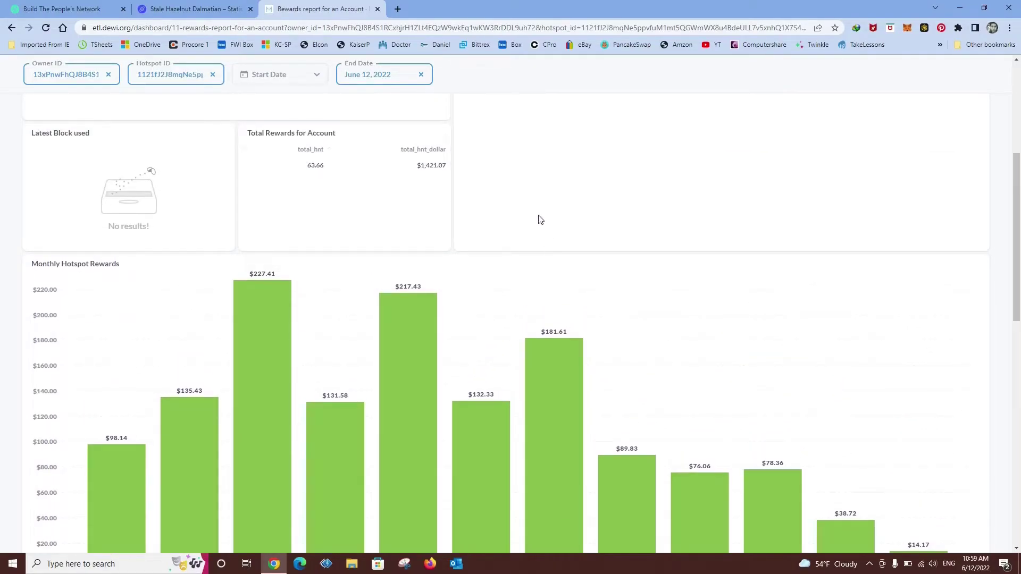
pyautogui.scroll(1, 524, 279)
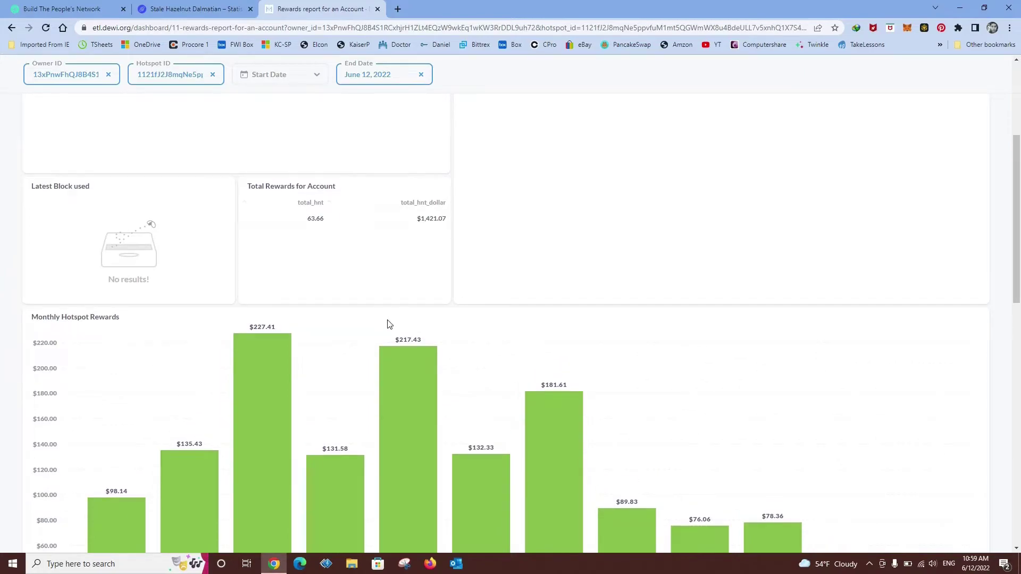
pyautogui.scroll(-3, 386, 314)
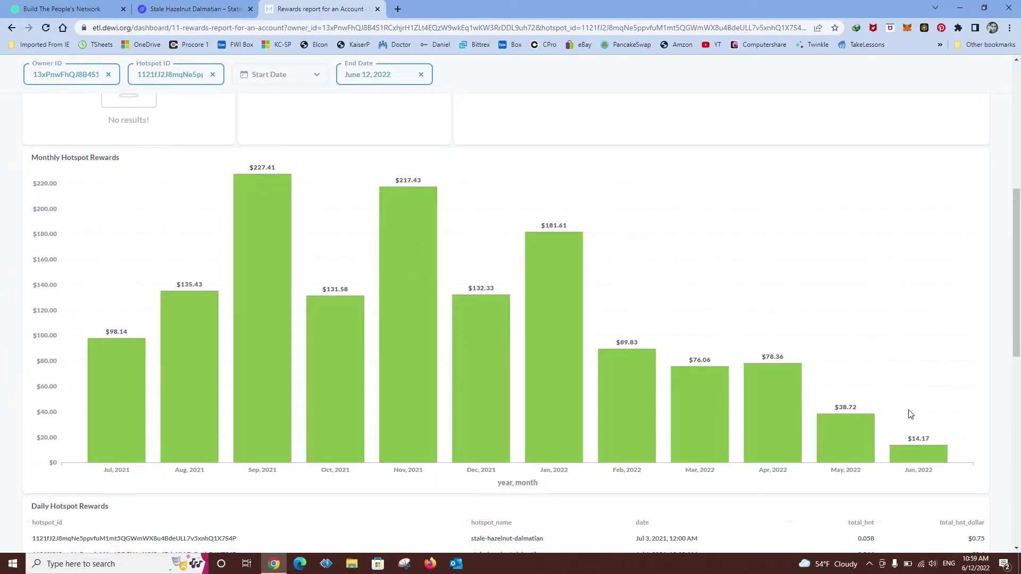
# Step: Open coinmarketcap.com in a new browser tab
pyautogui.click(396, 10)
pyautogui.write('coind')
pyautogui.press('BackSpace')
pyautogui.press('BackSpace')
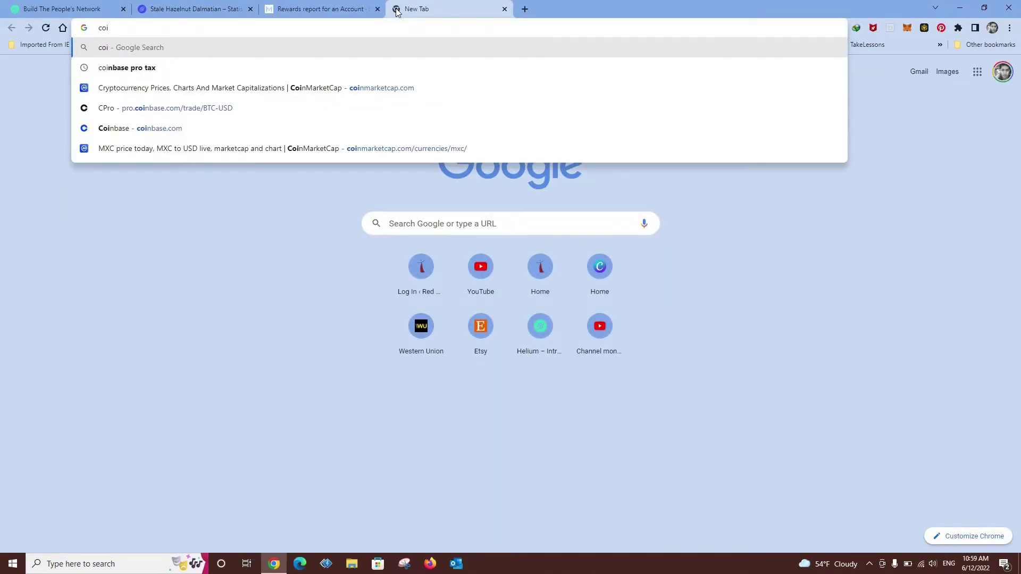
pyautogui.write('nmarketcap.com')
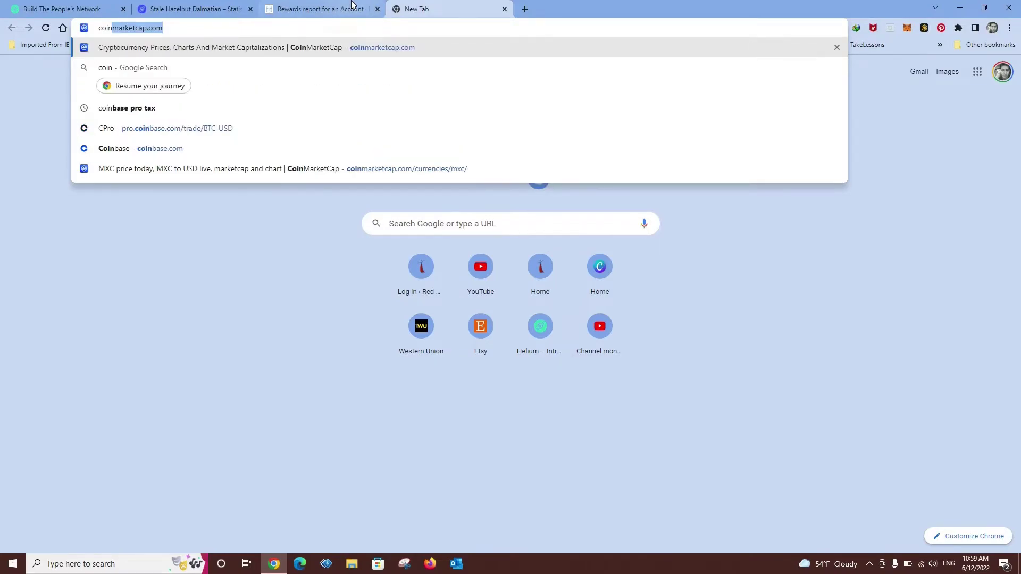
pyautogui.press('Return')
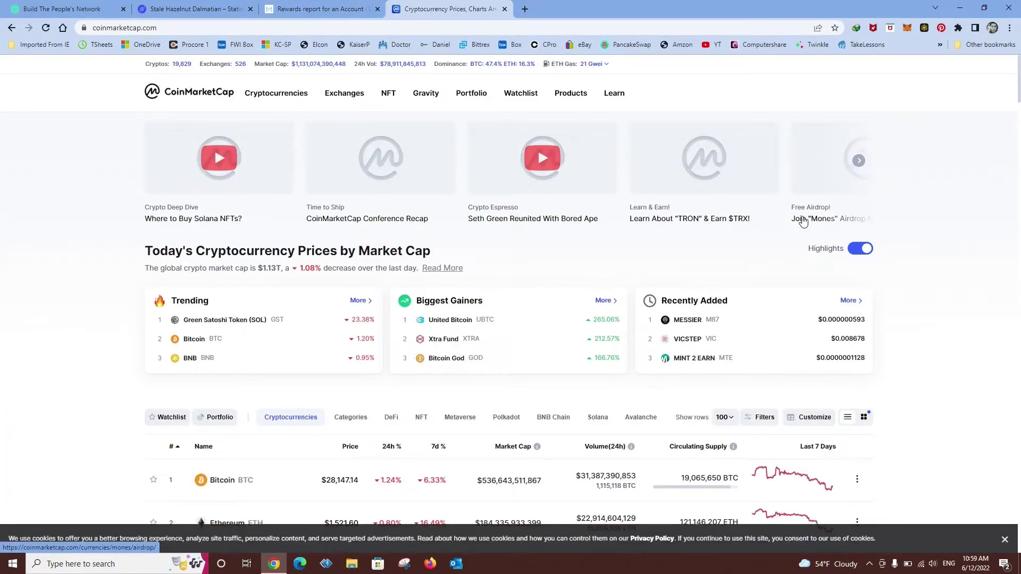
# Step: Search CoinMarketCap for "helium" and open the Helium (HNT) price page
pyautogui.click(809, 94)
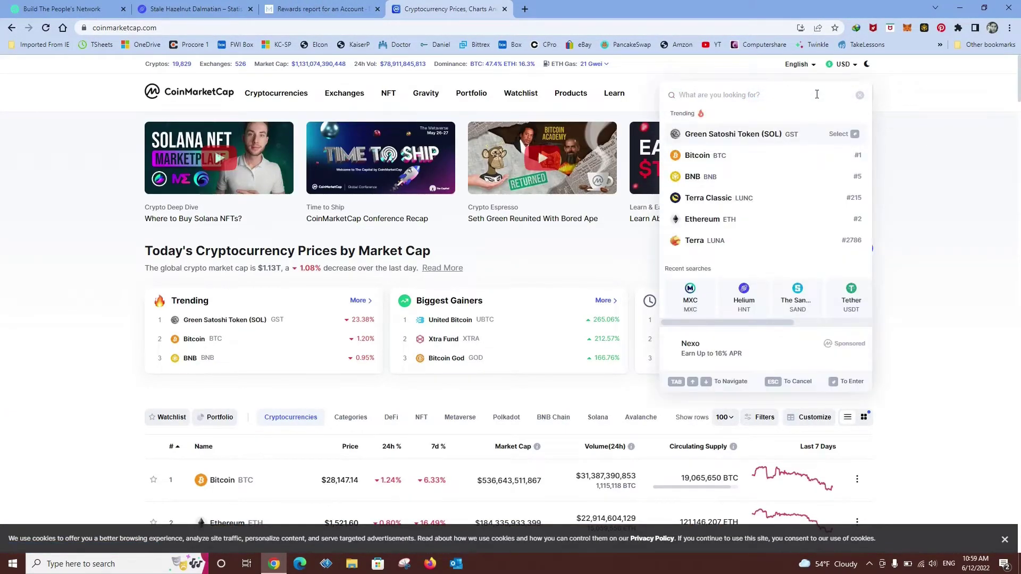
pyautogui.write('helium')
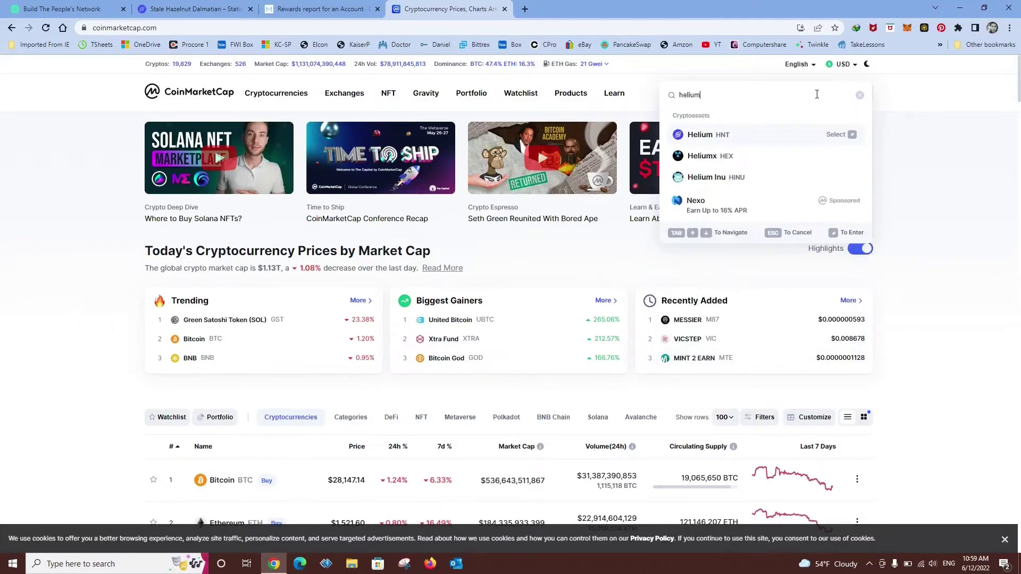
pyautogui.click(704, 134)
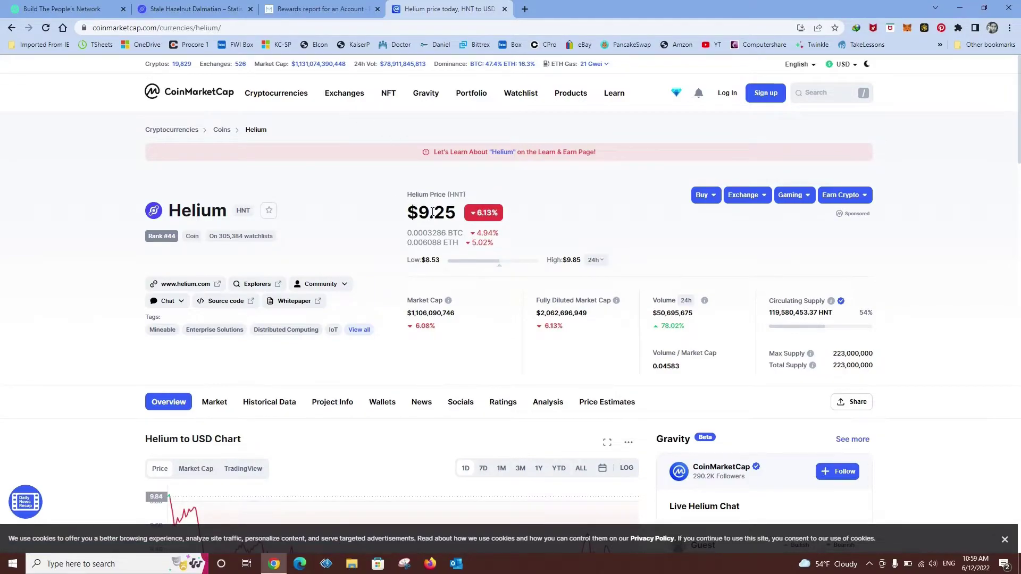
# Step: Compare the current Helium price on CoinMarketCap with the monthly dollar amounts in the rewards report
pyautogui.click(274, 8)
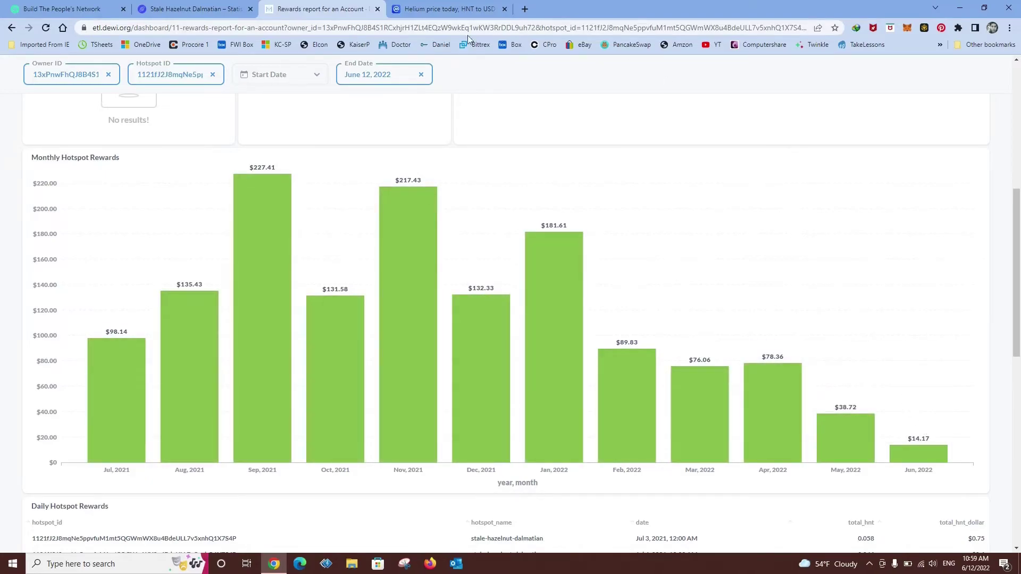
pyautogui.click(441, 9)
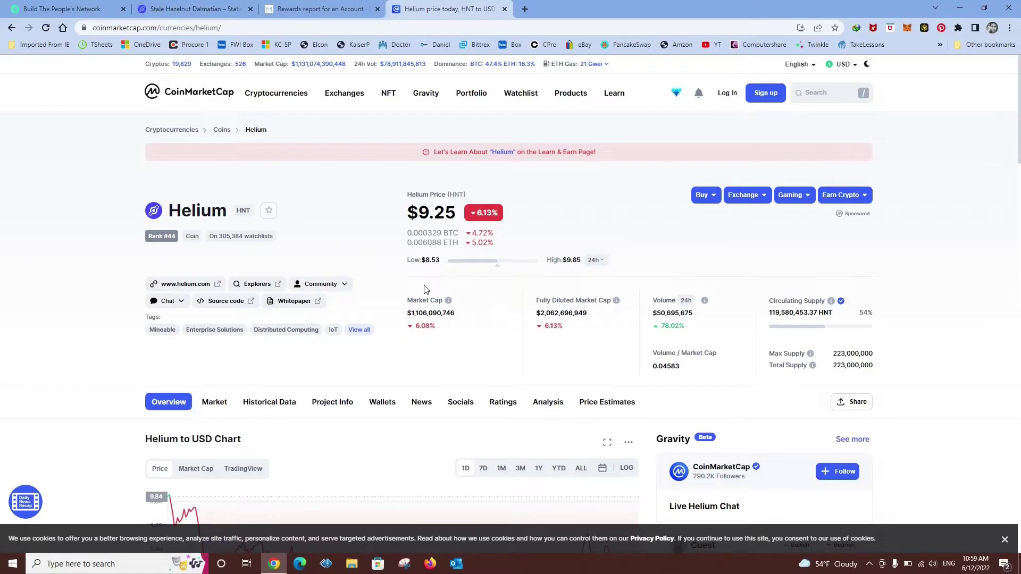
pyautogui.click(299, 12)
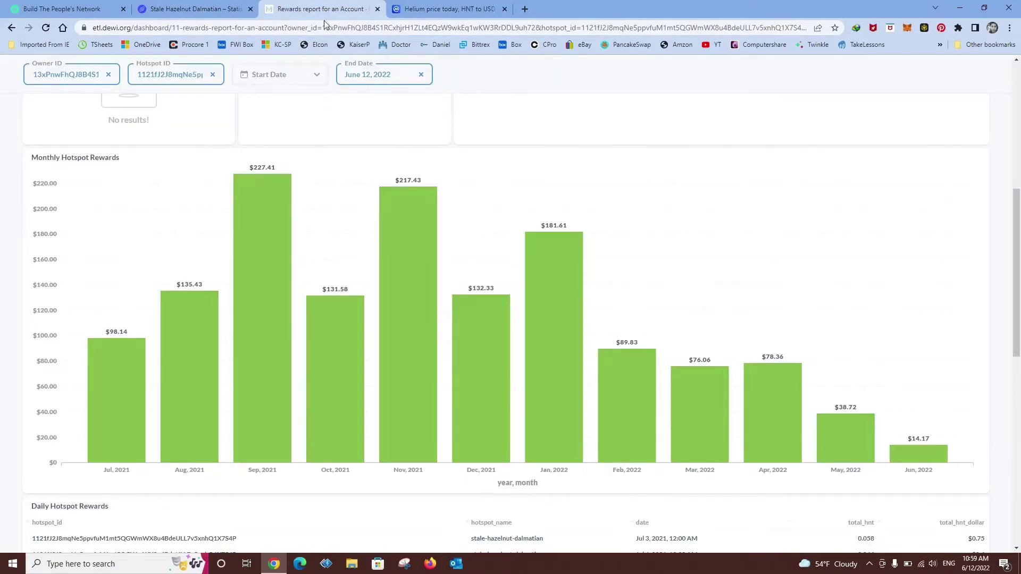
pyautogui.scroll(1, 602, 254)
pyautogui.scroll(5, 533, 241)
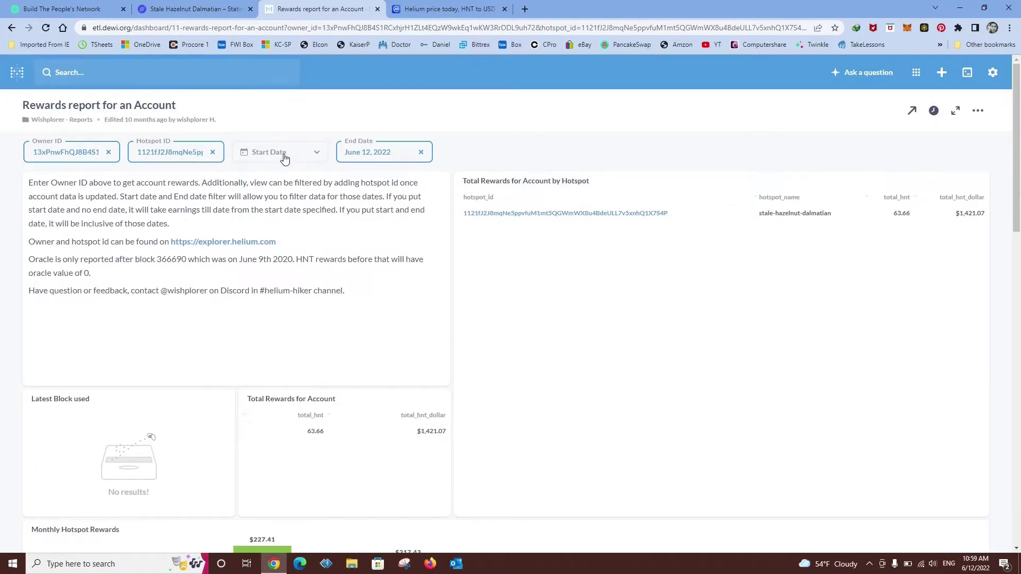
pyautogui.click(315, 159)
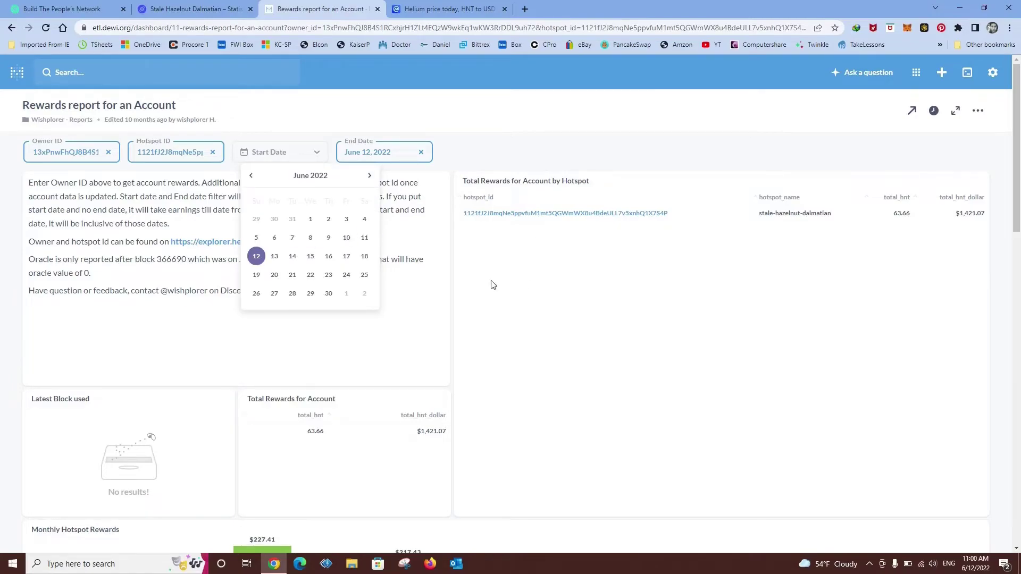
pyautogui.click(703, 339)
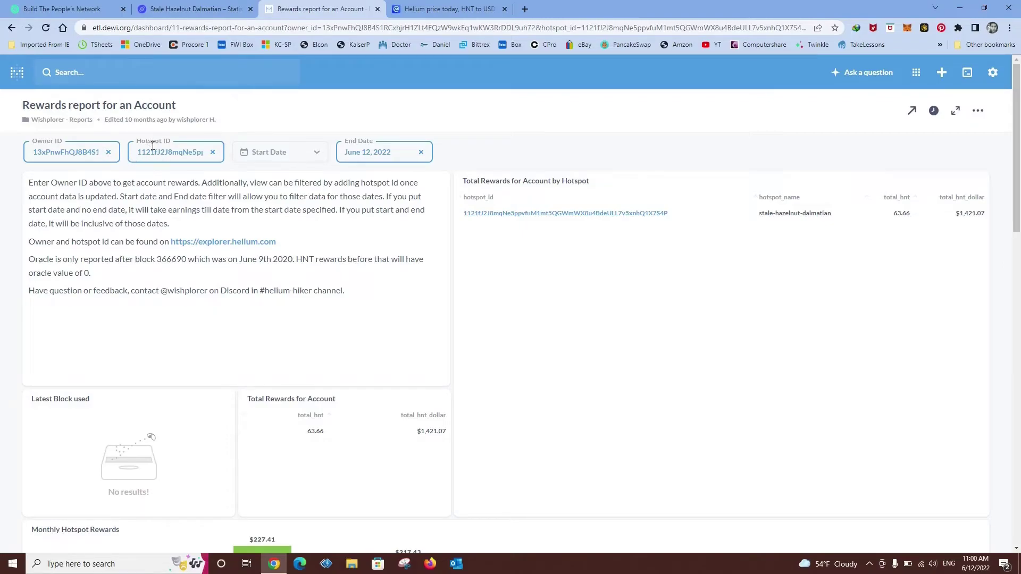
# Step: Clear the Hotspot ID filter so the rewards report covers all hotspots of the account
pyautogui.click(212, 152)
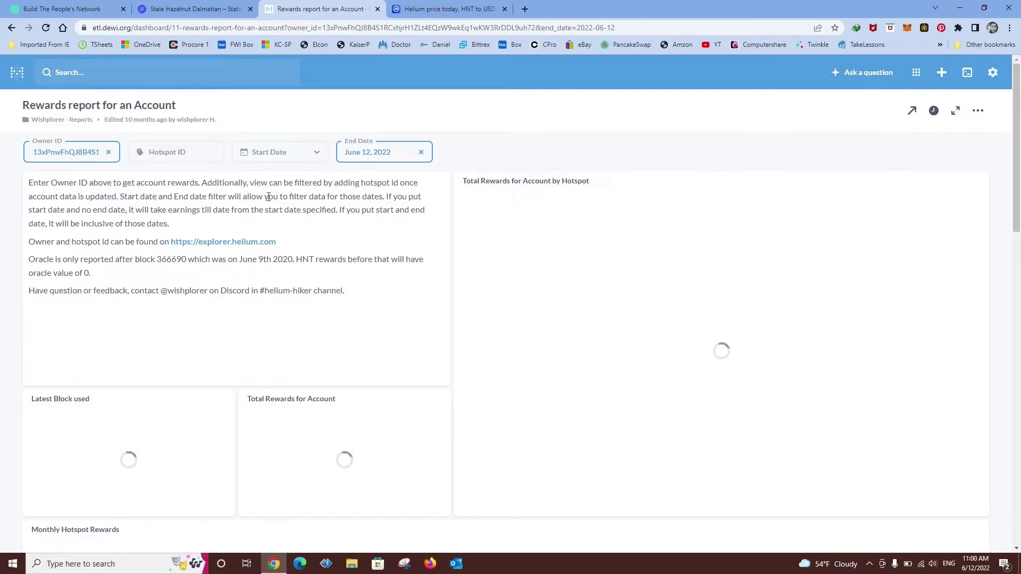
pyautogui.scroll(-2, 481, 271)
pyautogui.scroll(1, 397, 248)
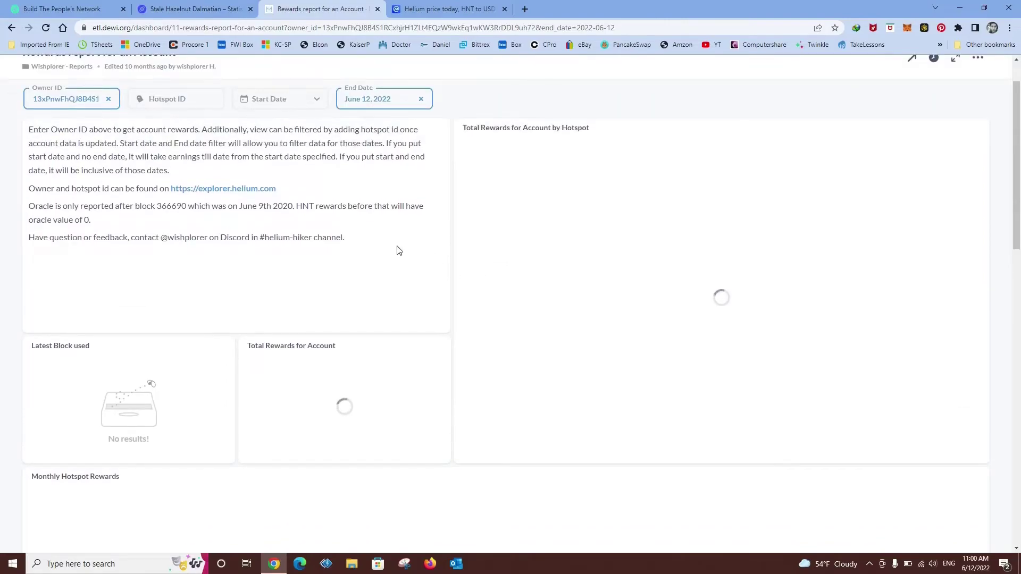
pyautogui.scroll(-5, 379, 328)
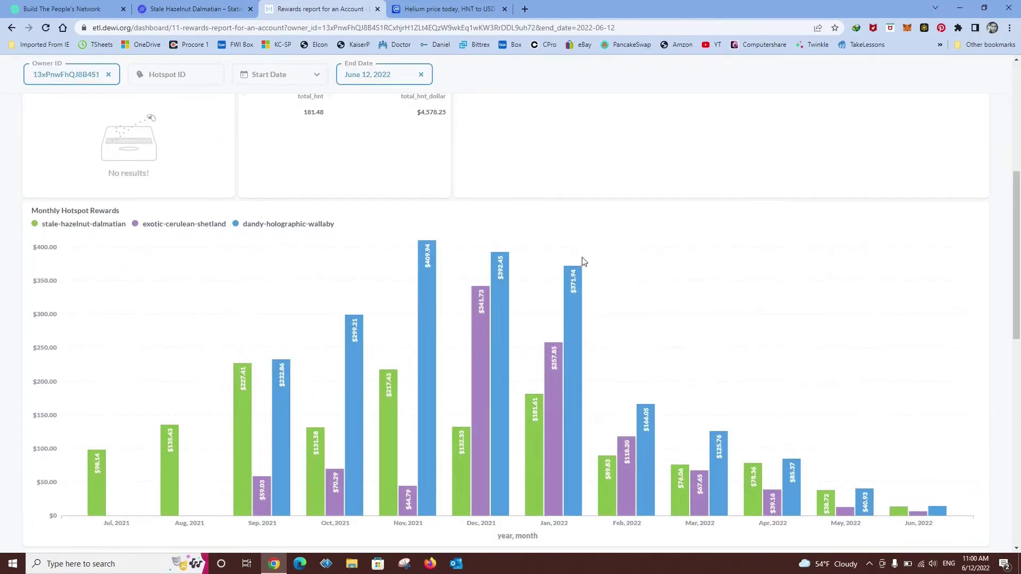
pyautogui.scroll(6, 589, 258)
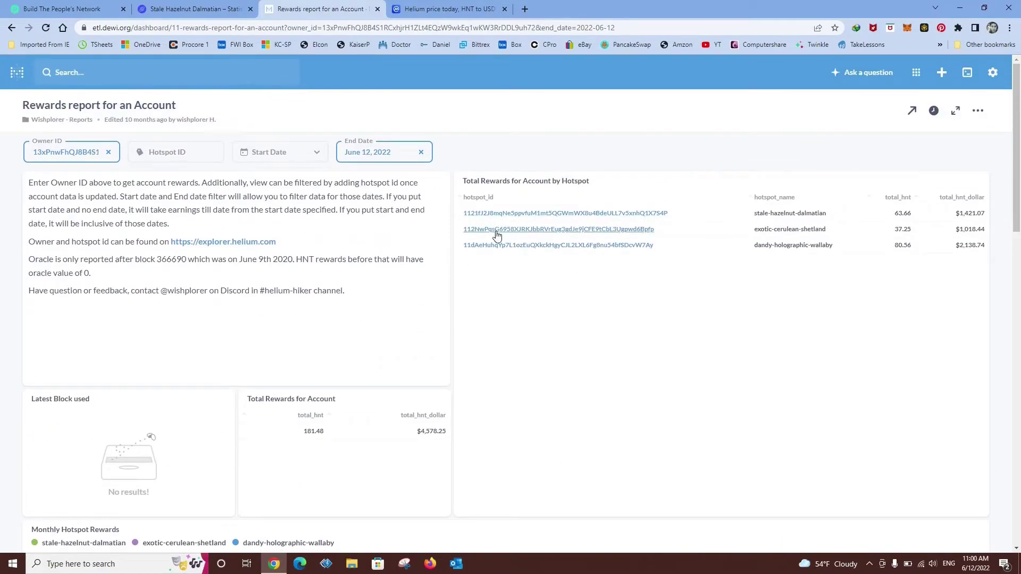
# Step: Review the Monthly Hotspot Rewards chart for all the account's hotspots over the full reward history
pyautogui.click(315, 155)
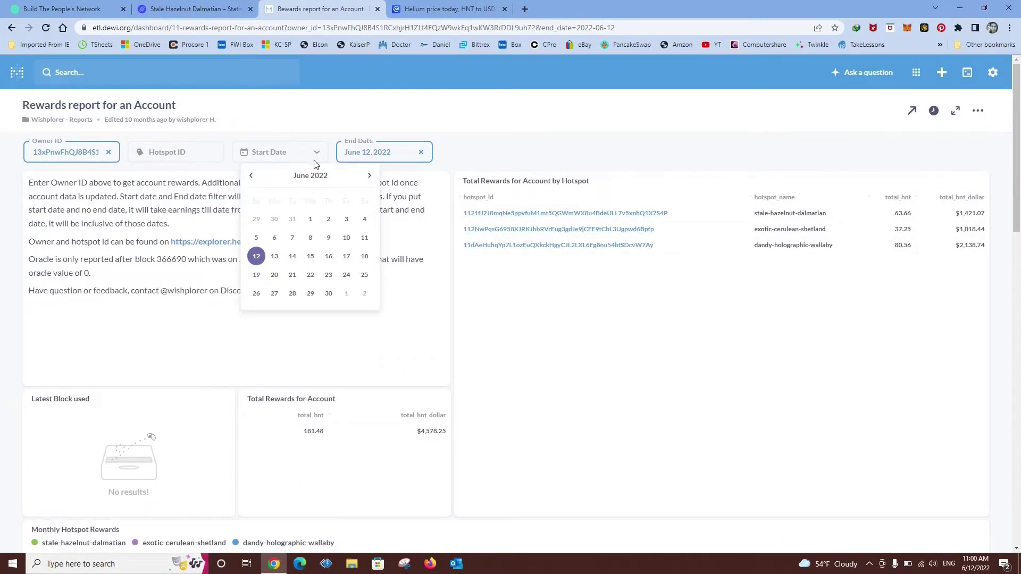
pyautogui.click(706, 490)
pyautogui.scroll(-7, 599, 388)
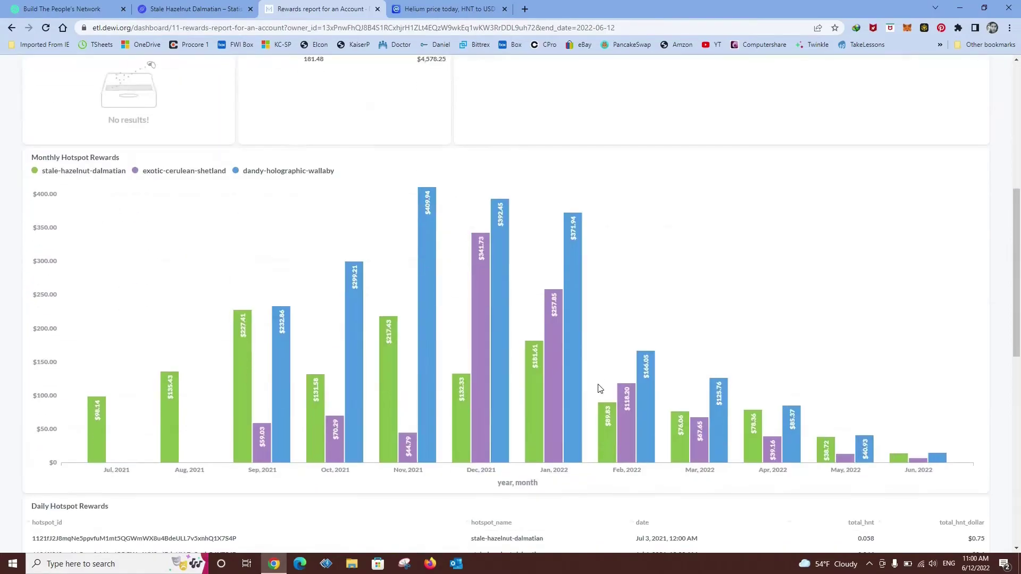
pyautogui.scroll(7, 324, 256)
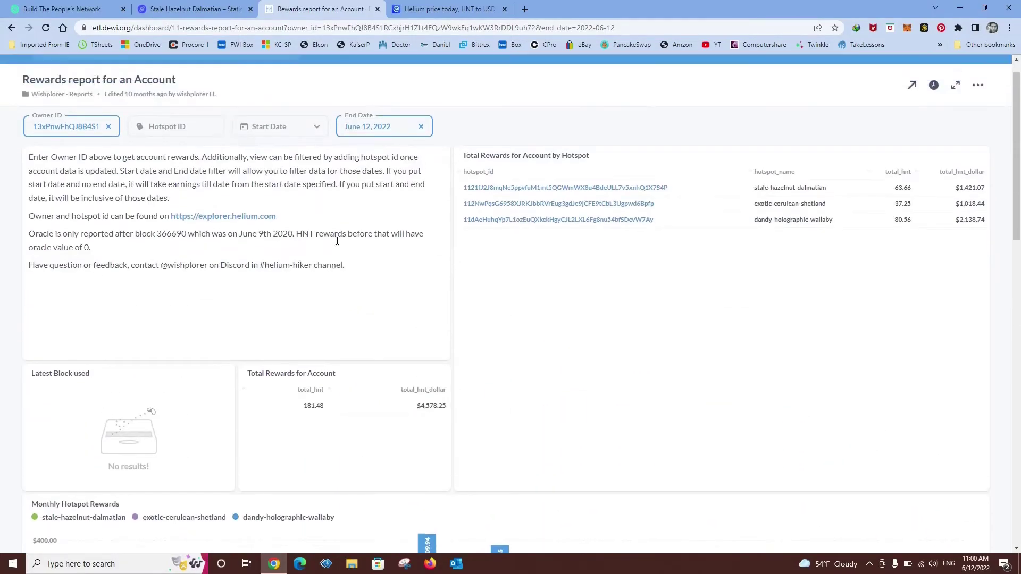
# Step: Set the rewards report's Start Date filter to February 1, 2022
pyautogui.click(316, 154)
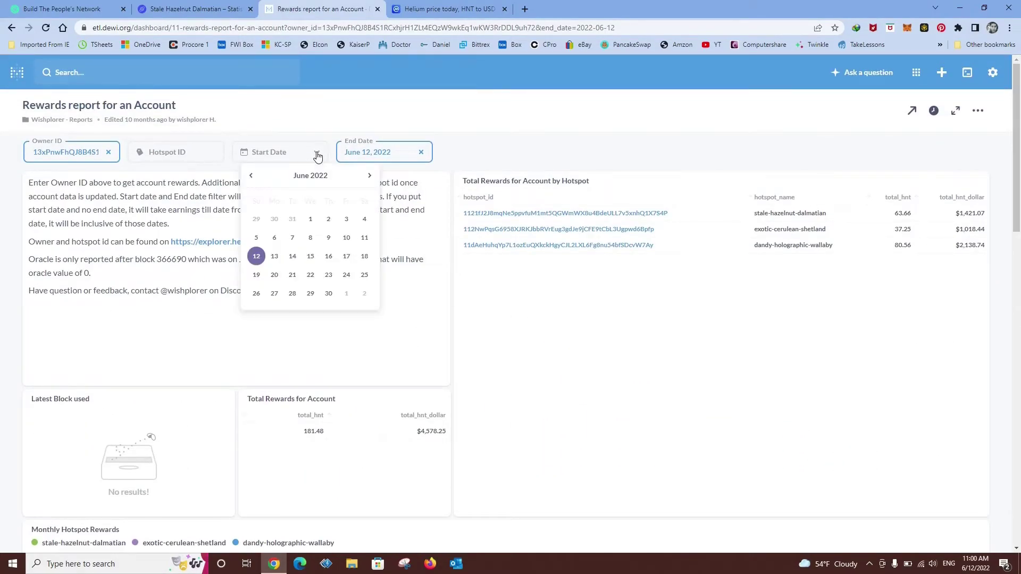
pyautogui.click(253, 176)
pyautogui.click(252, 176)
pyautogui.click(253, 178)
pyautogui.click(253, 177)
pyautogui.click(293, 220)
pyautogui.click(293, 220)
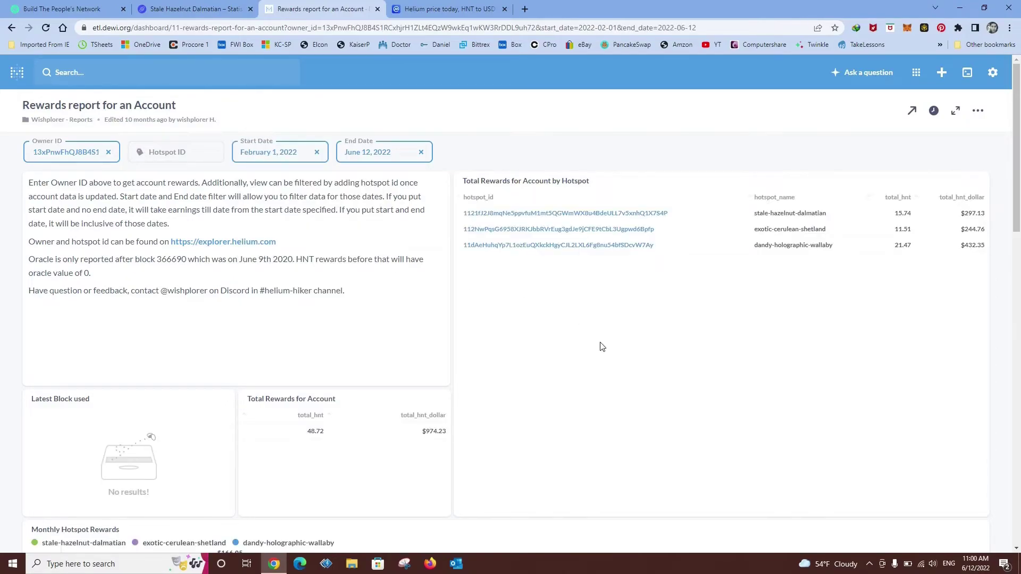
# Step: Examine the February to June 2022 monthly rewards of each hotspot, the daily rewards table and the totals by hotspot
pyautogui.scroll(-8, 599, 347)
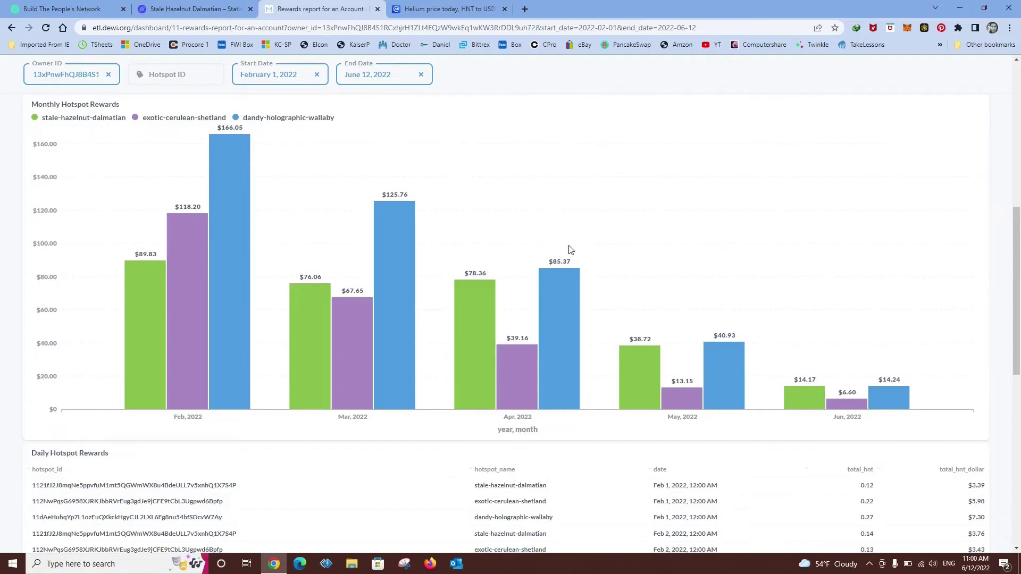
pyautogui.moveTo(394, 204)
pyautogui.moveTo(189, 232)
pyautogui.moveTo(233, 165)
pyautogui.scroll(3, 295, 166)
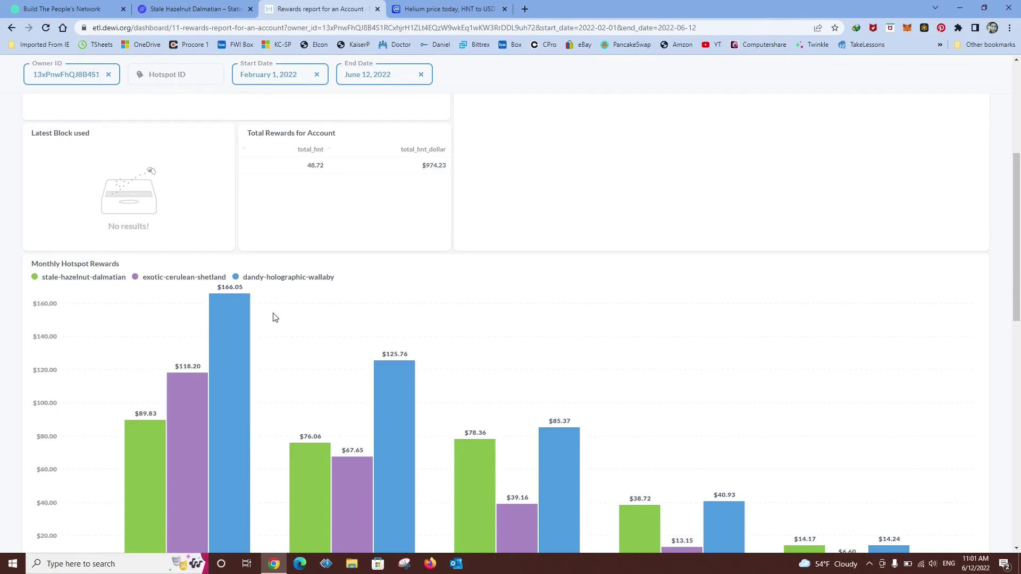
pyautogui.scroll(-5, 480, 388)
pyautogui.scroll(5, 463, 358)
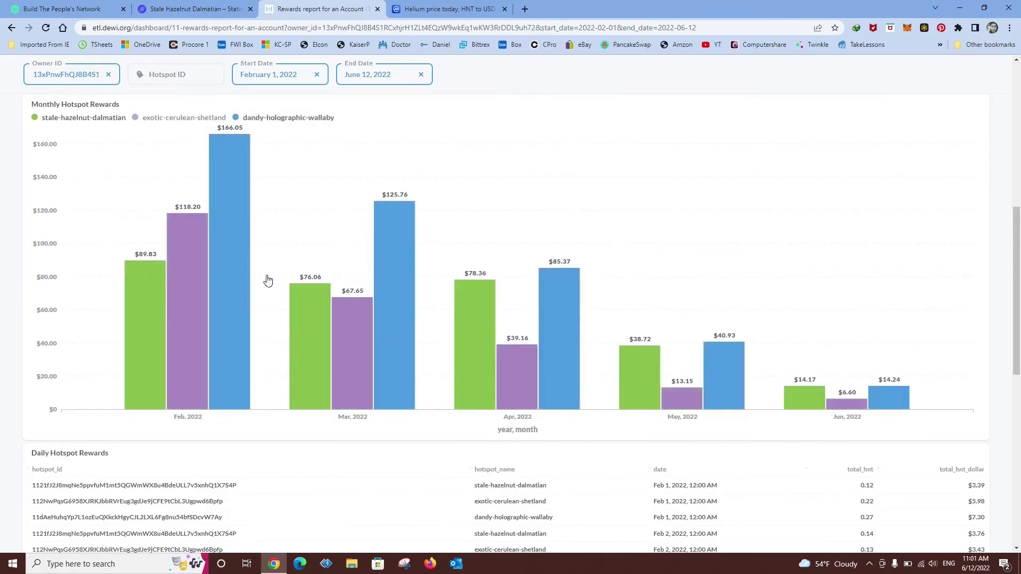
pyautogui.scroll(5, 480, 333)
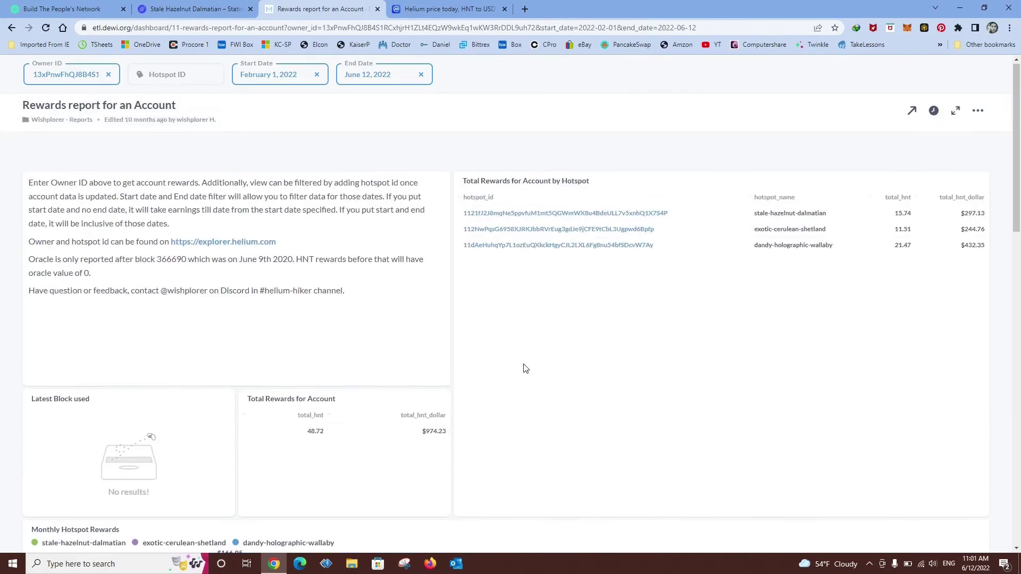